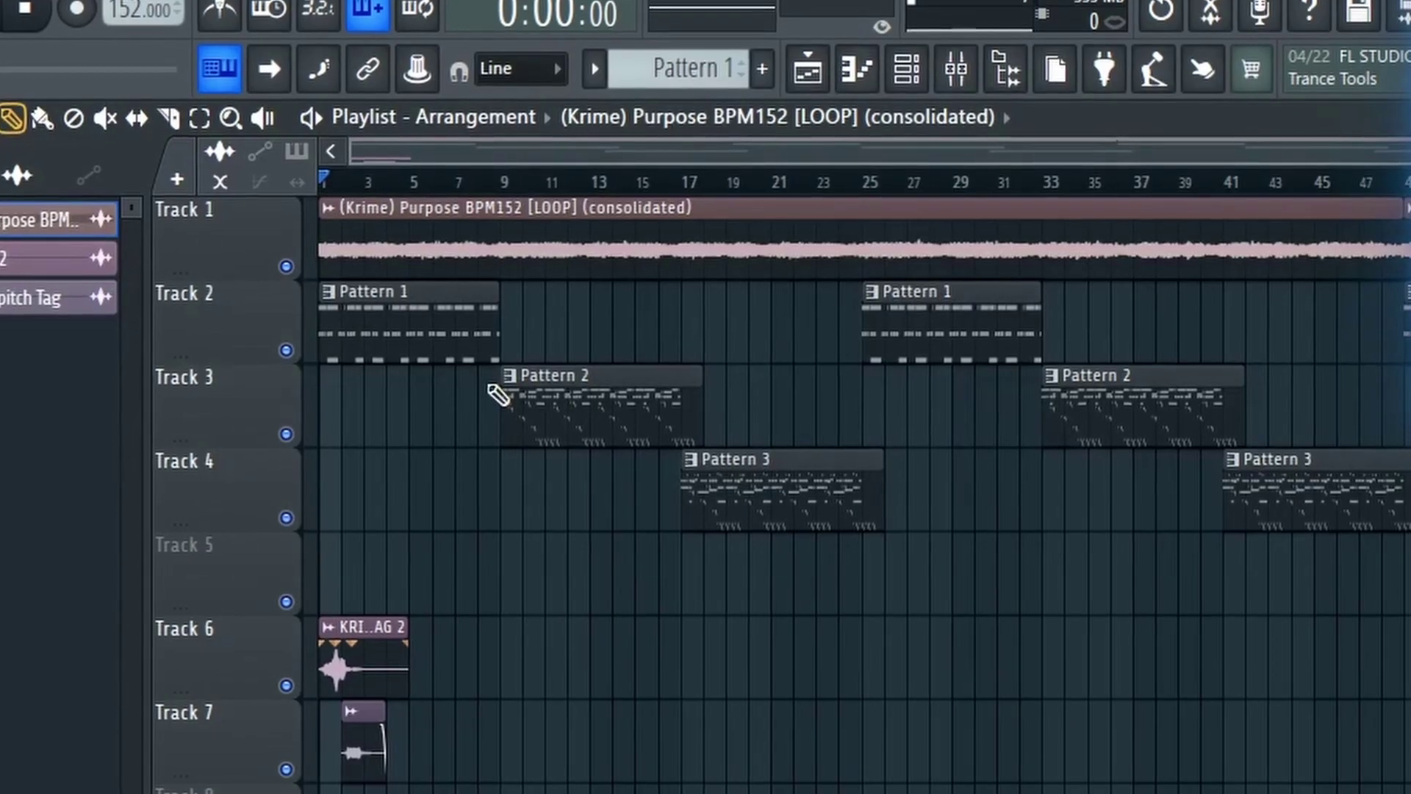
Step: Select the adjoining Pattern 1 and Pattern 2 clips in the arrangement and open the channel rack
{"action": "scroll", "coordinate": [400, 318], "scroll_direction": "down", "scroll_amount": 2}
{"action": "left_click", "coordinate": [394, 320], "text": "ctrl"}
{"action": "left_click", "coordinate": [457, 372], "text": "ctrl"}
{"action": "left_click", "coordinate": [655, 495], "text": "ctrl"}
{"action": "left_click_drag", "start_coordinate": [378, 324], "coordinate": [1216, 390]}
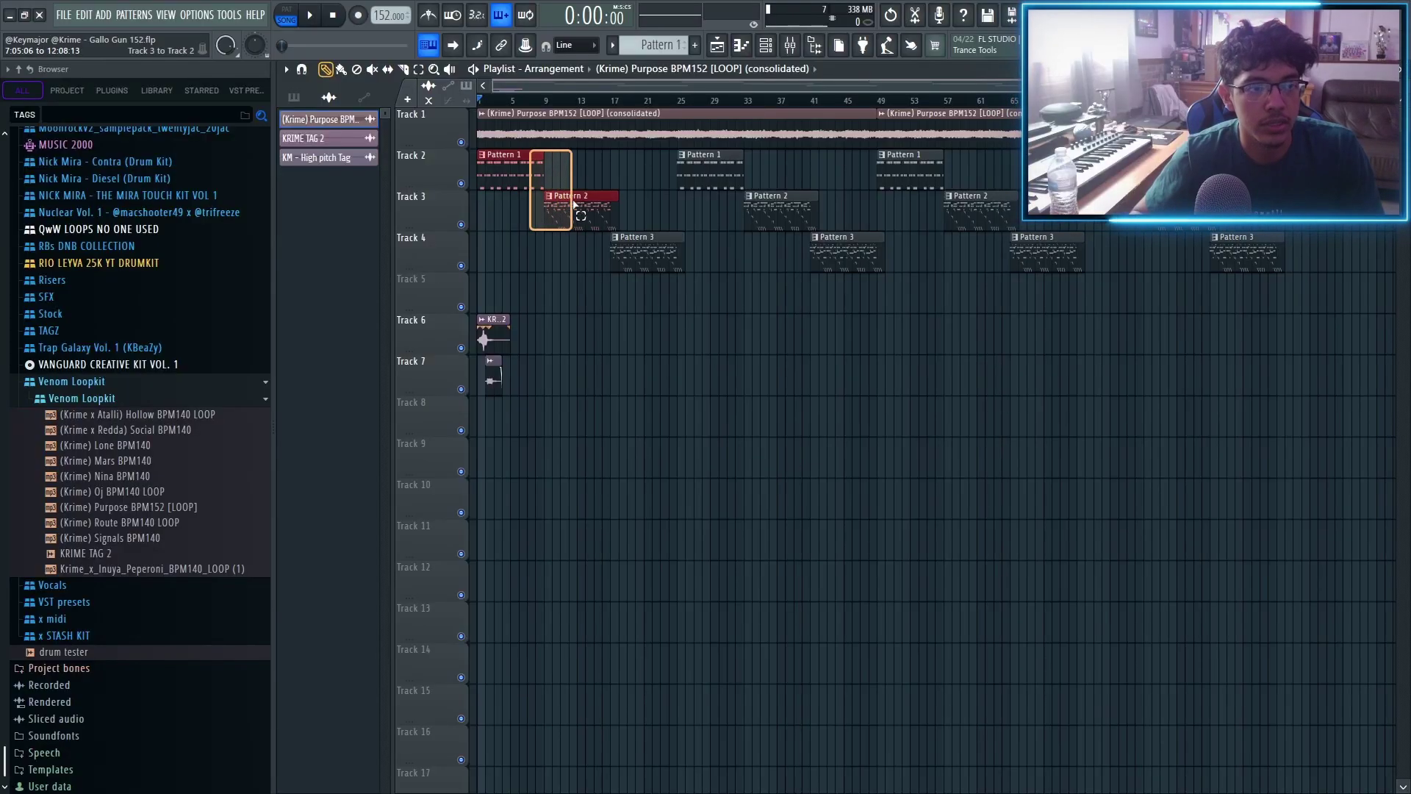
{"action": "left_click", "coordinate": [774, 46]}
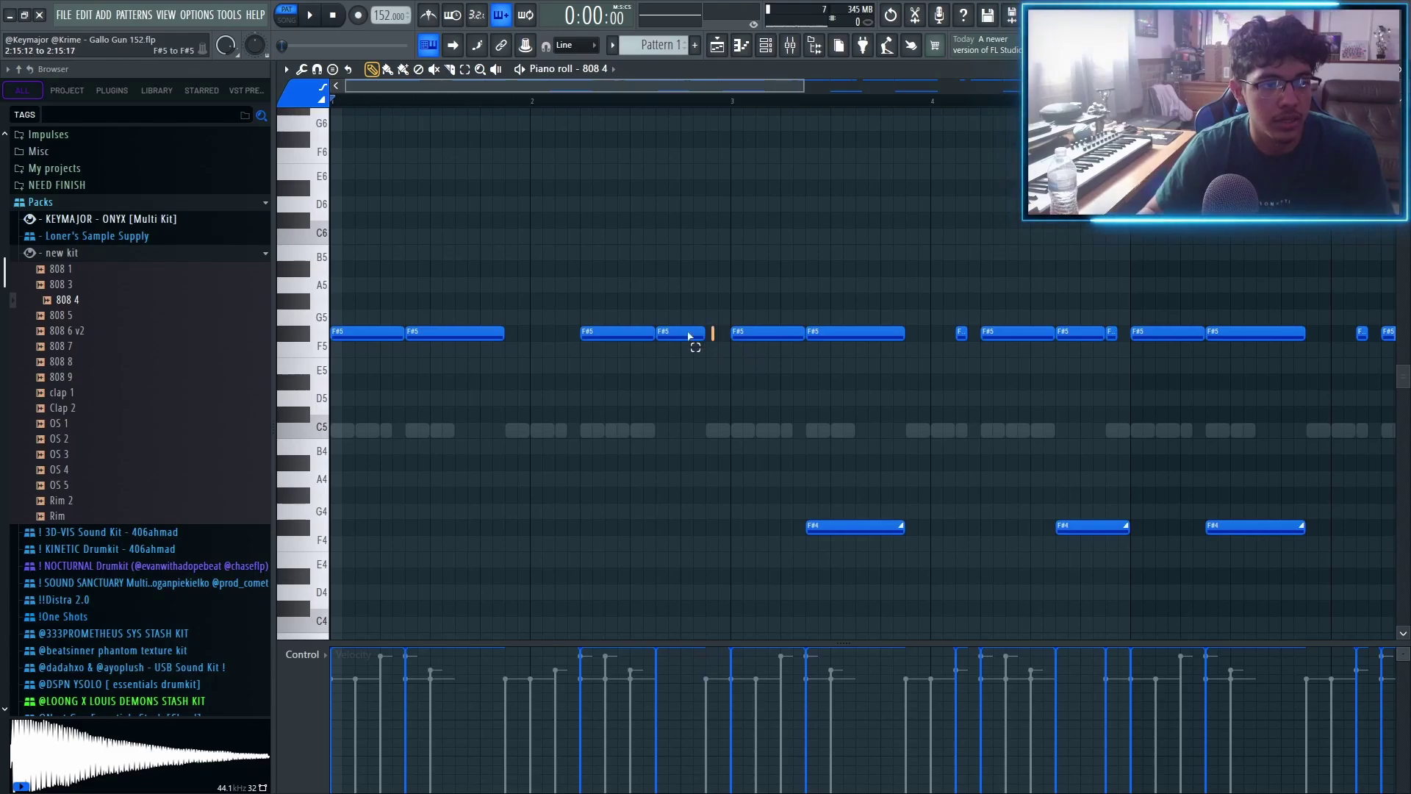
Step: Remove the F#4 slide notes from the first two bars of Pattern 1's 808 4 channel and play that section
{"action": "left_click_drag", "start_coordinate": [688, 335], "coordinate": [330, 388]}
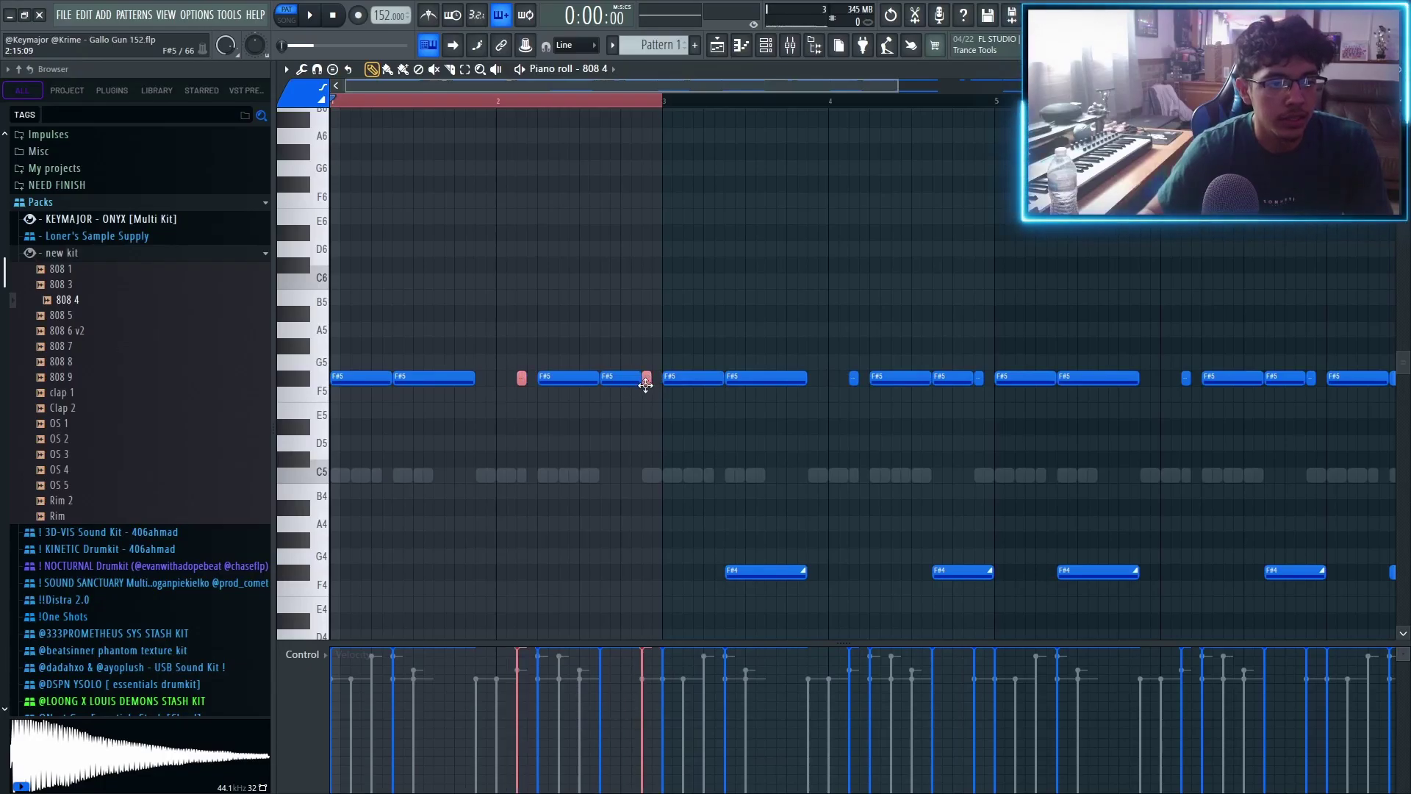
{"action": "scroll", "coordinate": [520, 377], "scroll_direction": "up", "scroll_amount": 2}
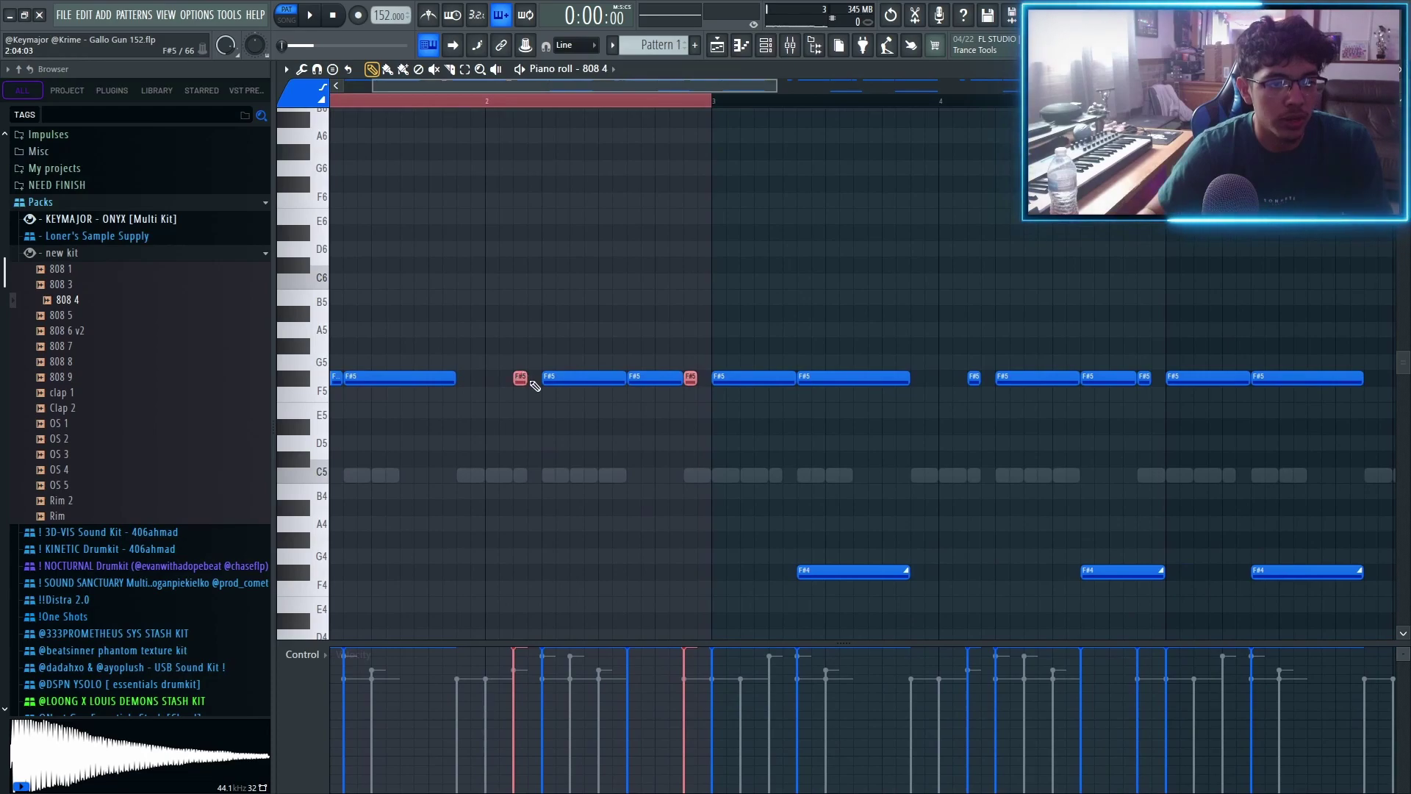
{"action": "scroll", "coordinate": [531, 396], "scroll_direction": "down", "scroll_amount": 2}
{"action": "scroll", "coordinate": [530, 401], "scroll_direction": "up", "scroll_amount": 1}
{"action": "left_click_drag", "start_coordinate": [531, 401], "coordinate": [591, 392]}
{"action": "key", "text": "space"}
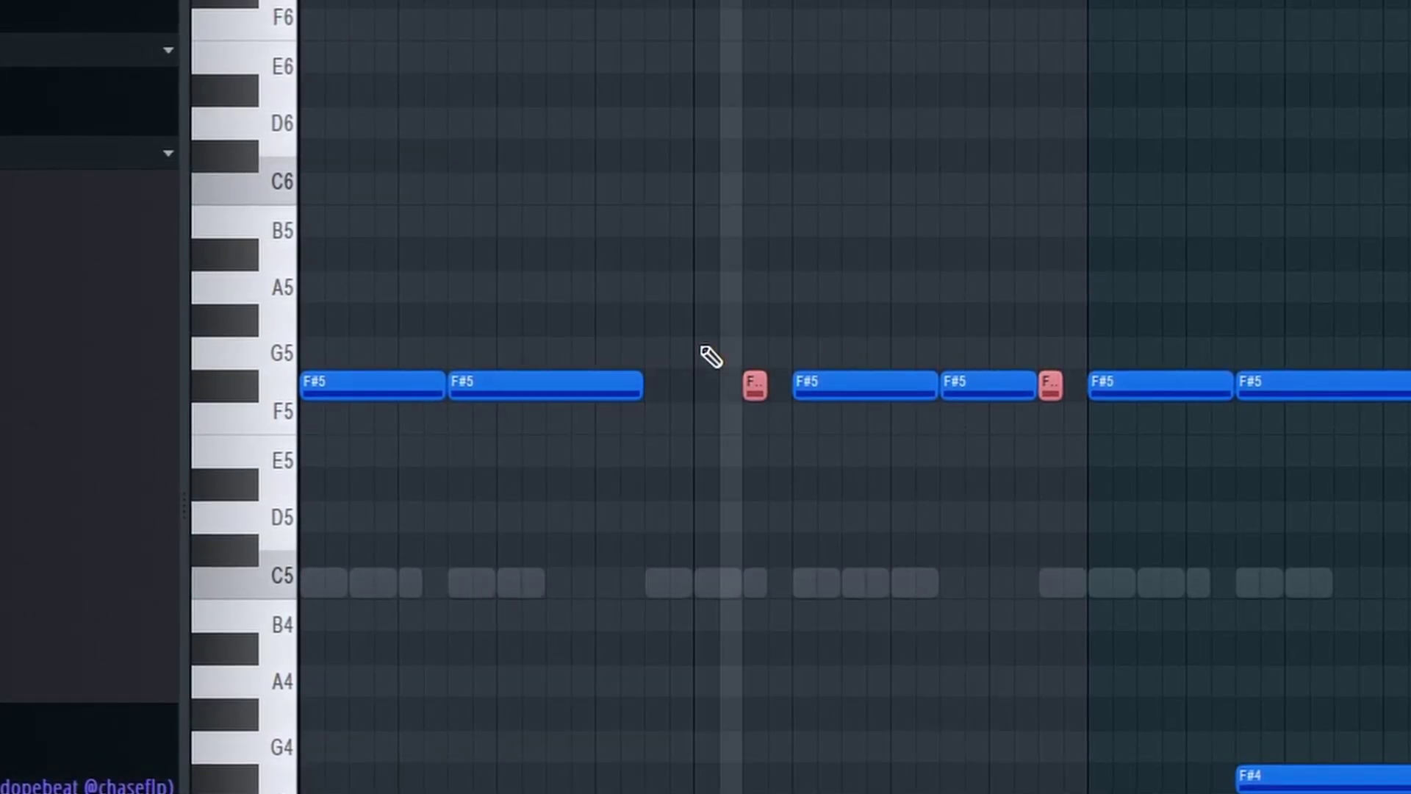
Step: Copy the two F#4 slide notes from bars 3 and 4 into bars 1 and 2 and play that section
{"action": "left_click_drag", "start_coordinate": [1128, 521], "coordinate": [688, 600]}
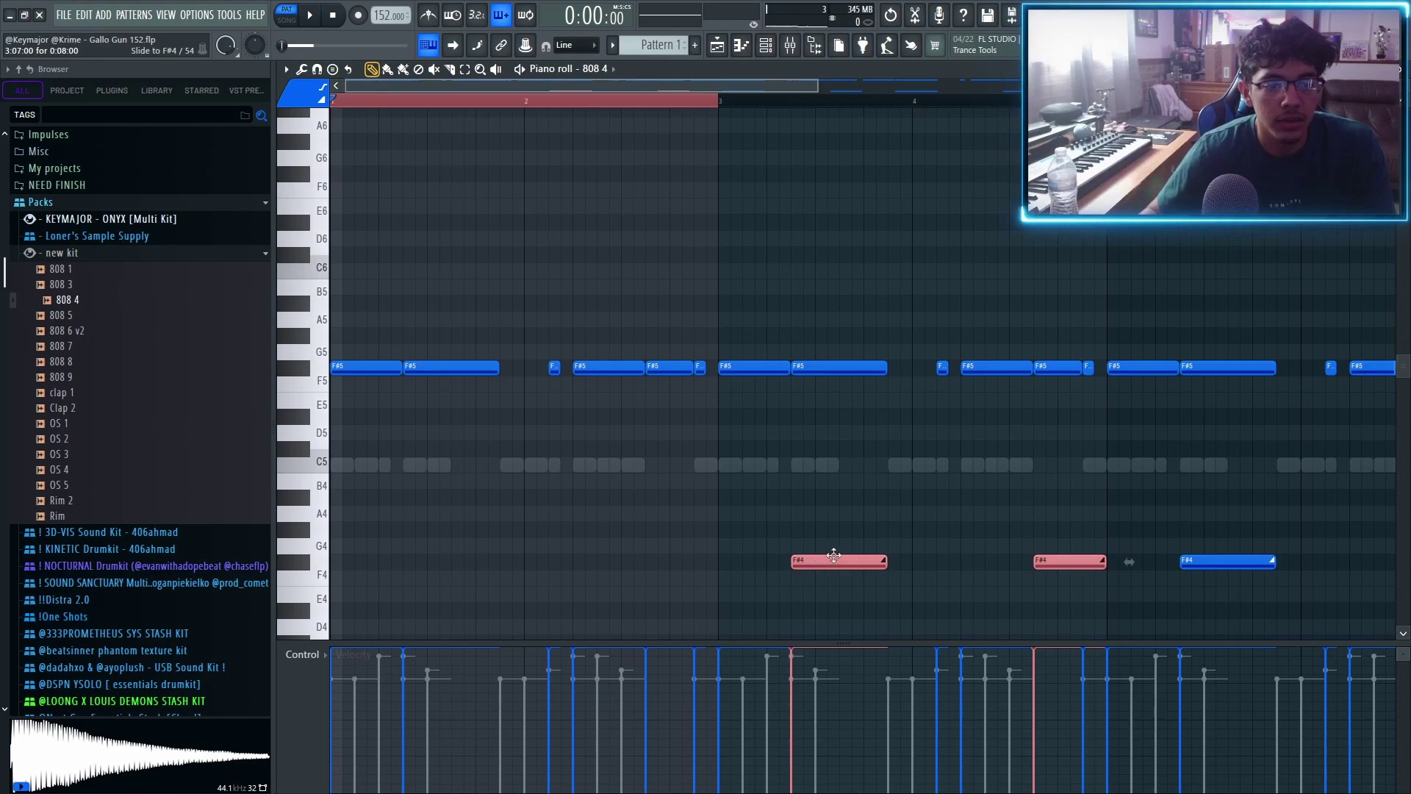
{"action": "key", "text": "space"}
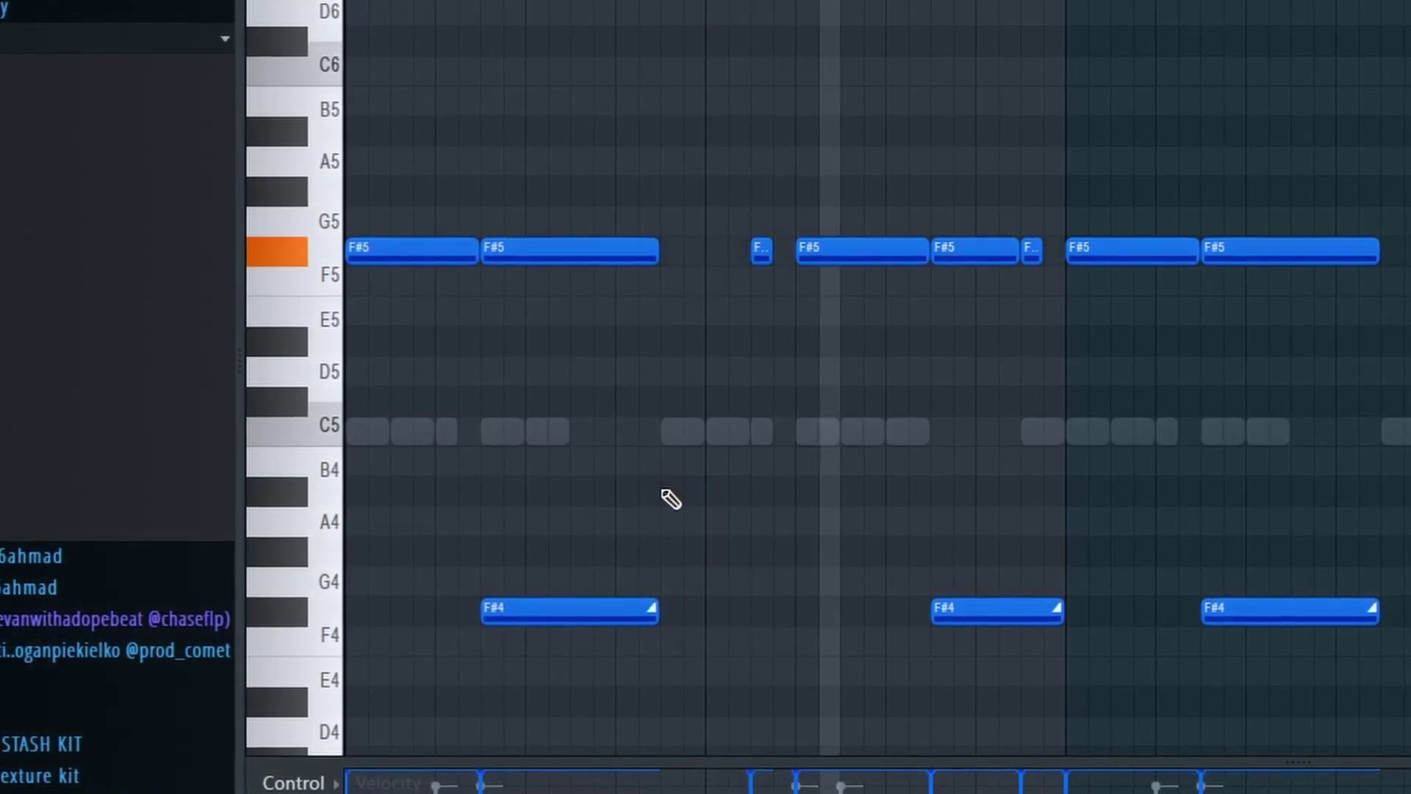
{"action": "scroll", "coordinate": [671, 493], "scroll_direction": "down", "scroll_amount": 2}
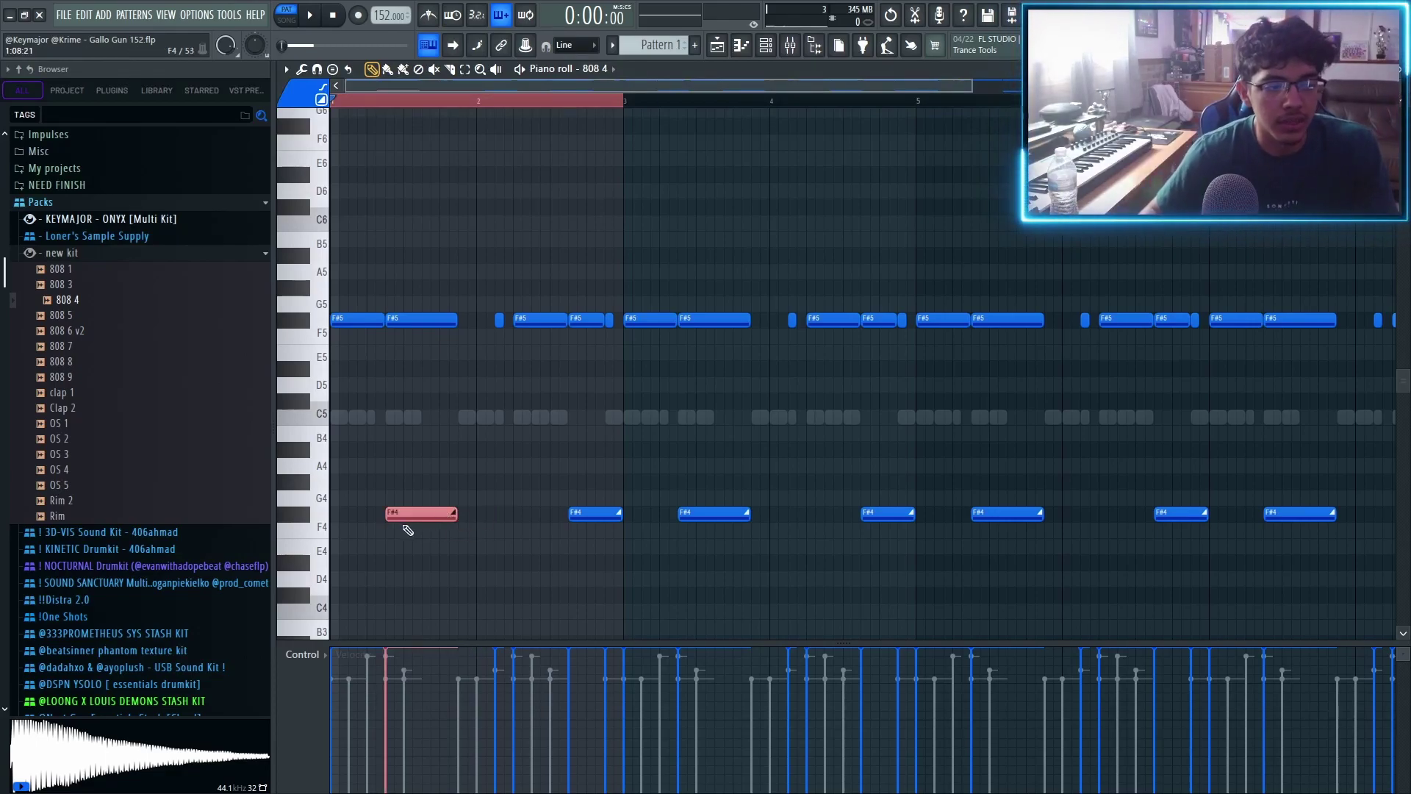
Step: Try a much shorter F#4 slide note in bar 1, play it back and undo the length change
{"action": "key", "text": "ctrl+z"}
{"action": "key", "text": "space"}
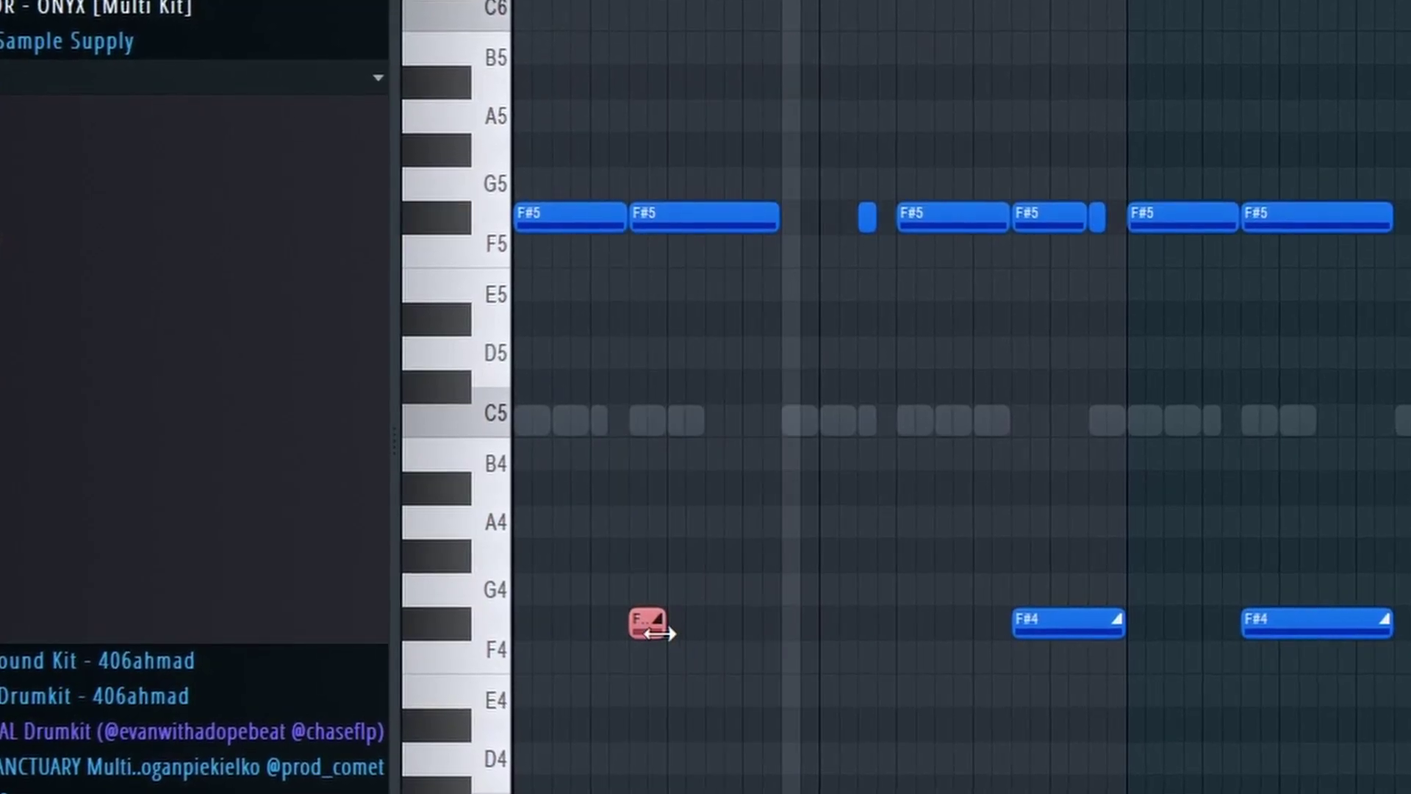
{"action": "key", "text": "space"}
{"action": "key", "text": "ctrl+z"}
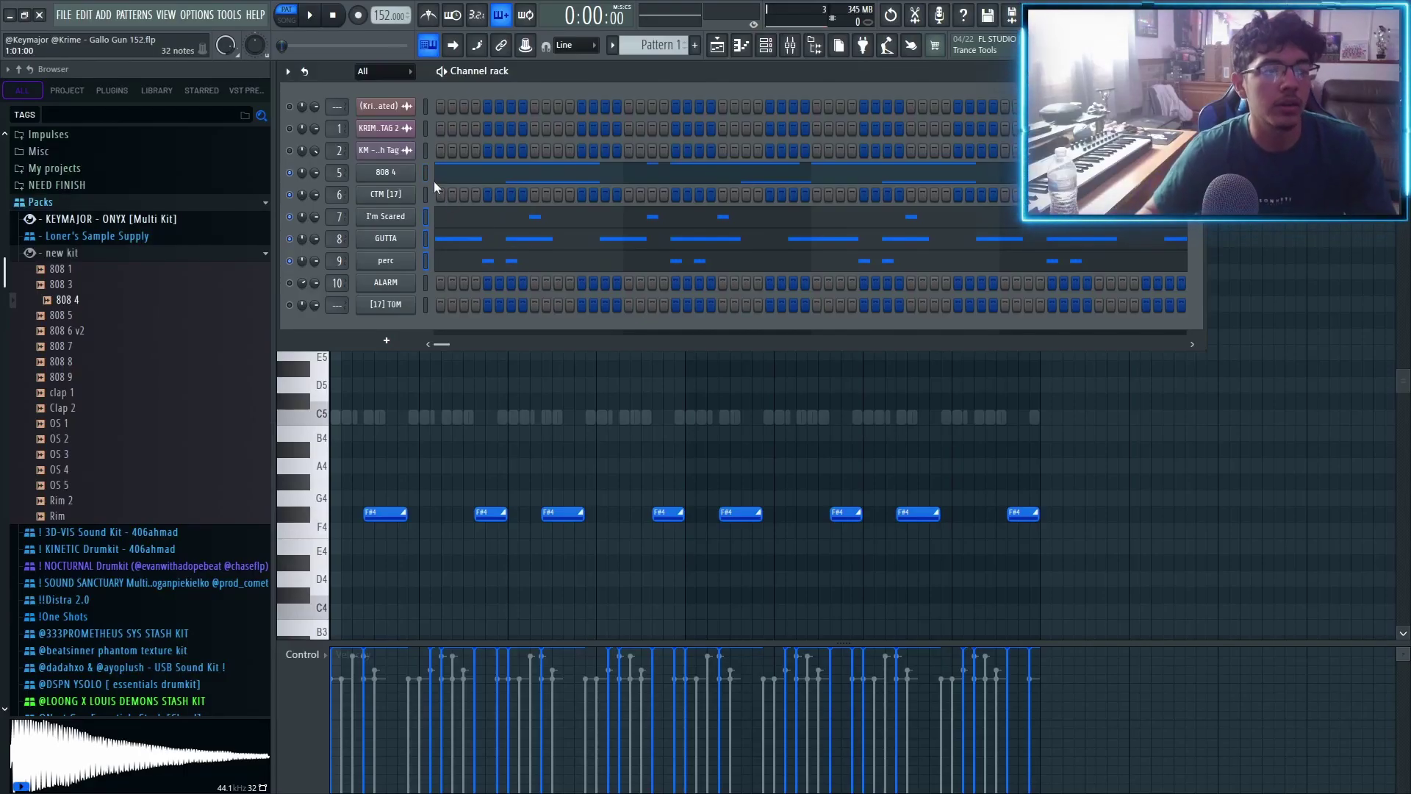
Step: Open the notes of the I'm Scared channel in Pattern 1 and play them back
{"action": "left_click", "coordinate": [445, 217]}
{"action": "key", "text": "space"}
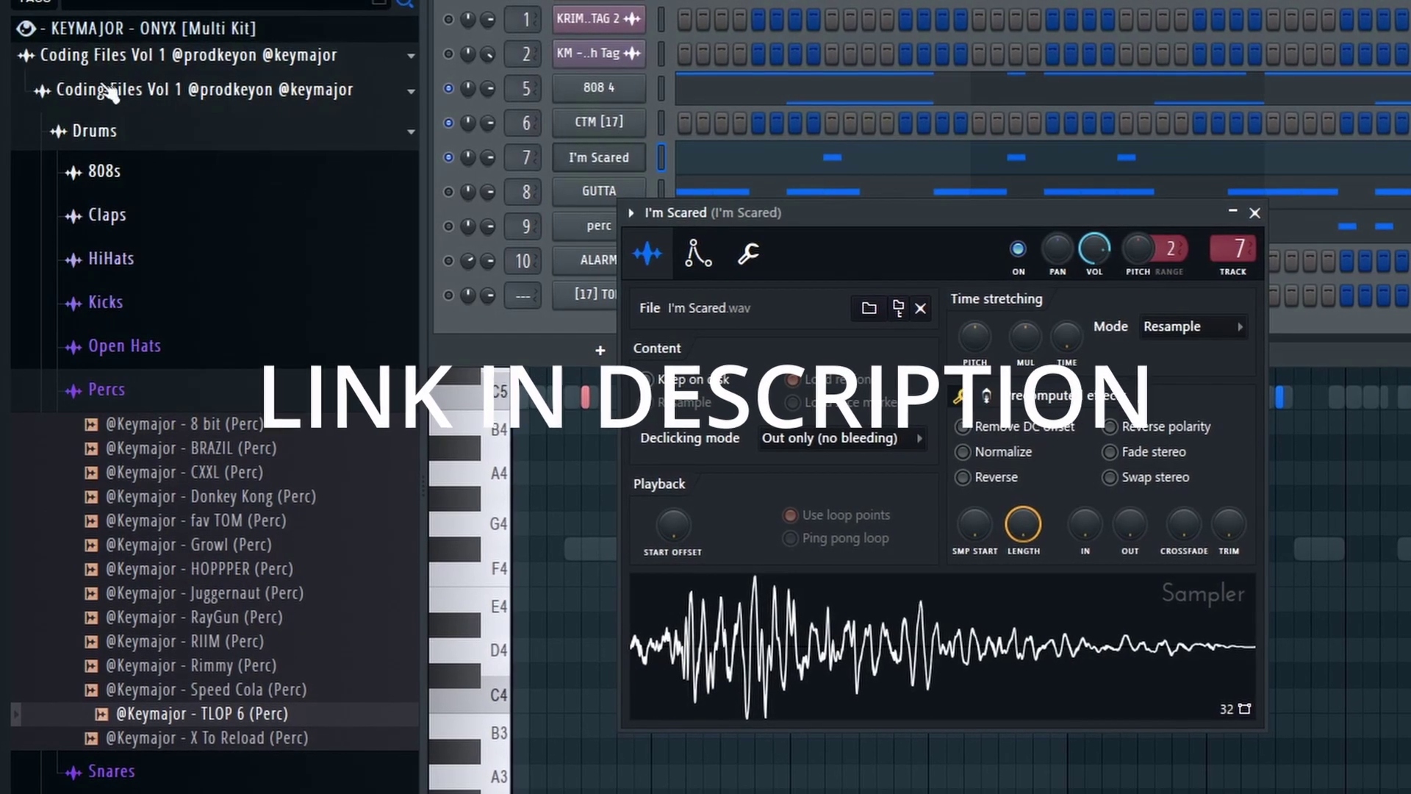
{"action": "left_click_drag", "start_coordinate": [346, 718], "coordinate": [900, 158]}
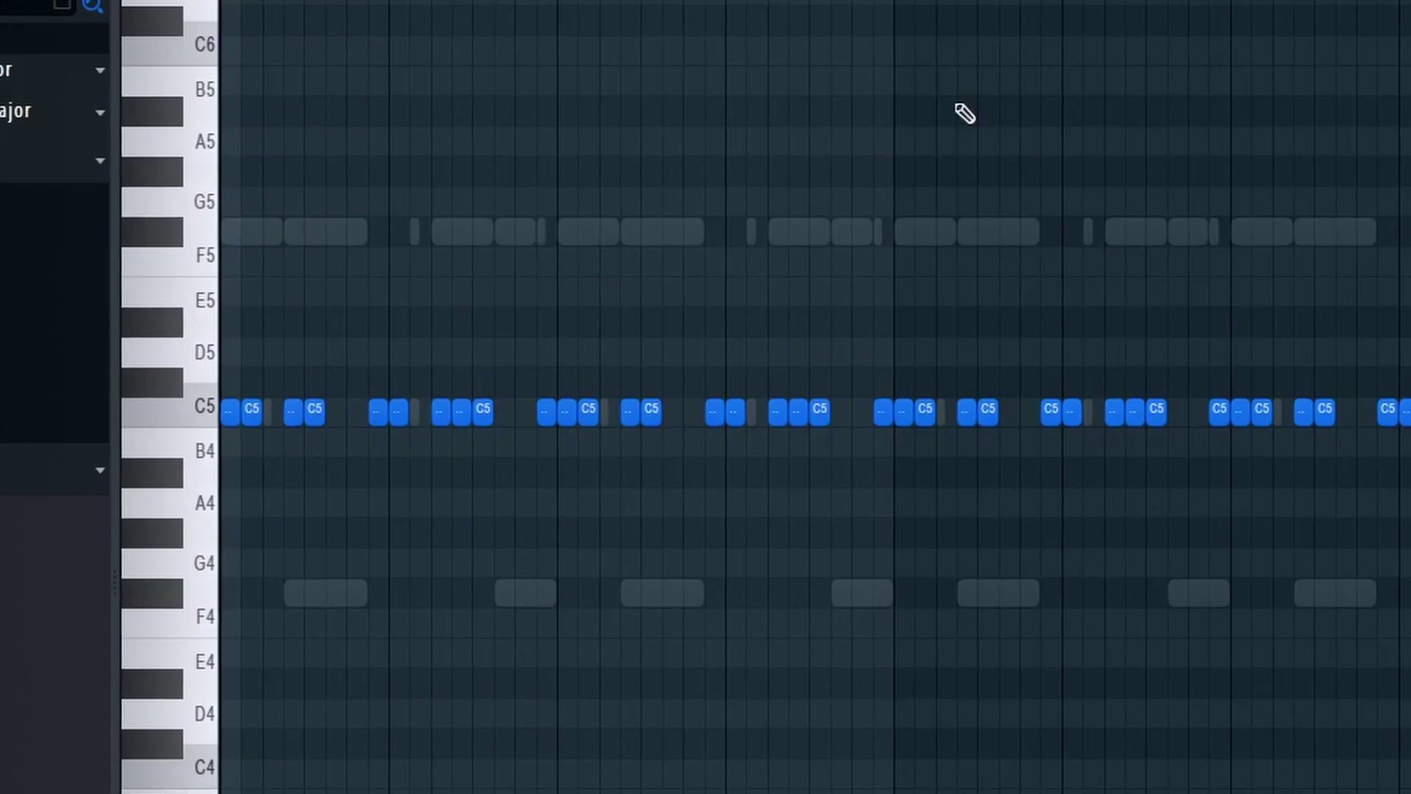
Step: Bring up the channel rack and preview the BRAZIL, RIIM and Rimmy percussion samples from the Percs folder
{"action": "left_click", "coordinate": [765, 45]}
{"action": "right_click", "coordinate": [402, 241]}
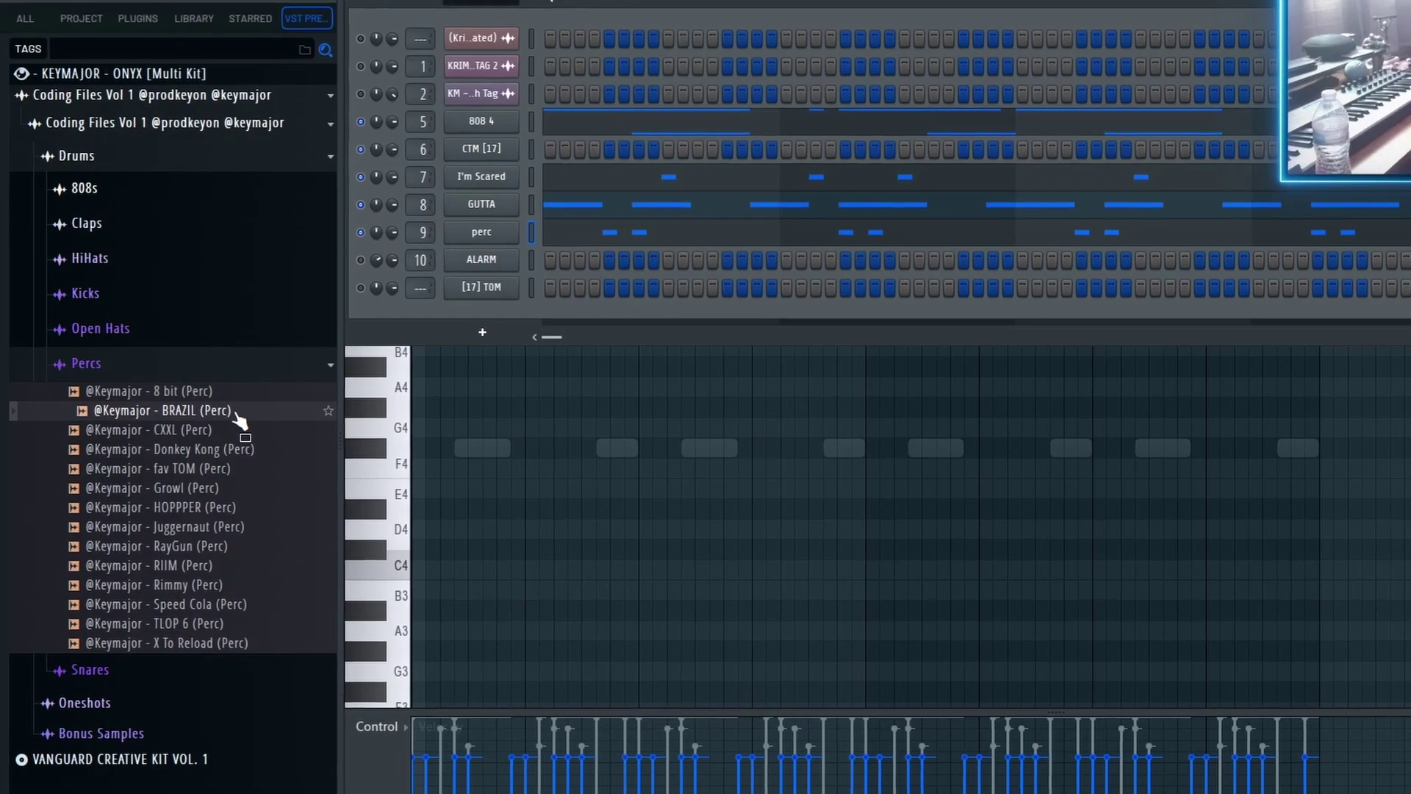
{"action": "left_click_drag", "start_coordinate": [213, 416], "coordinate": [207, 415]}
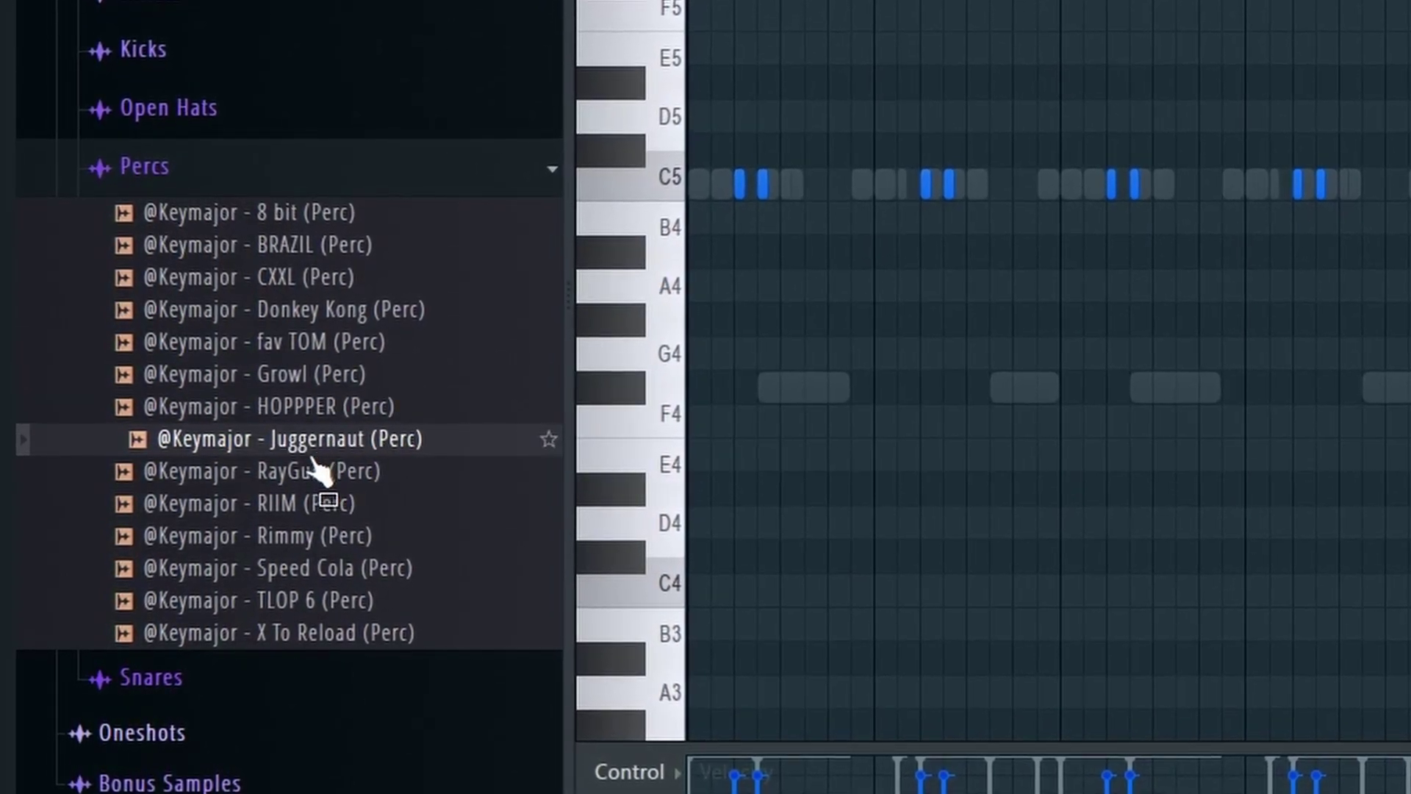
{"action": "left_click", "coordinate": [273, 510]}
{"action": "left_click", "coordinate": [262, 544]}
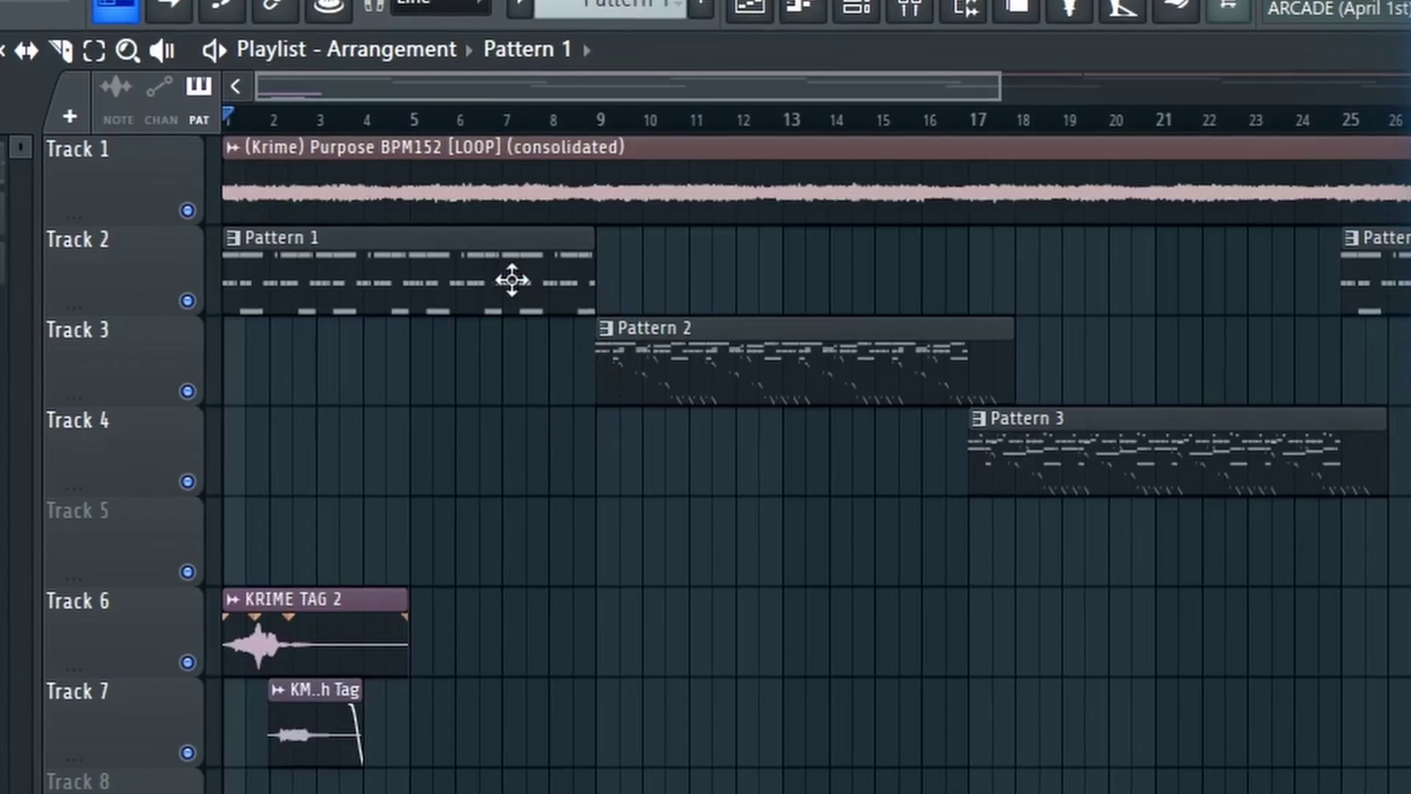
Step: Duplicate the Pattern 1 clip on Track 2 so that the copy starts at bar 9
{"action": "left_click", "coordinate": [510, 277]}
{"action": "left_click", "coordinate": [727, 332]}
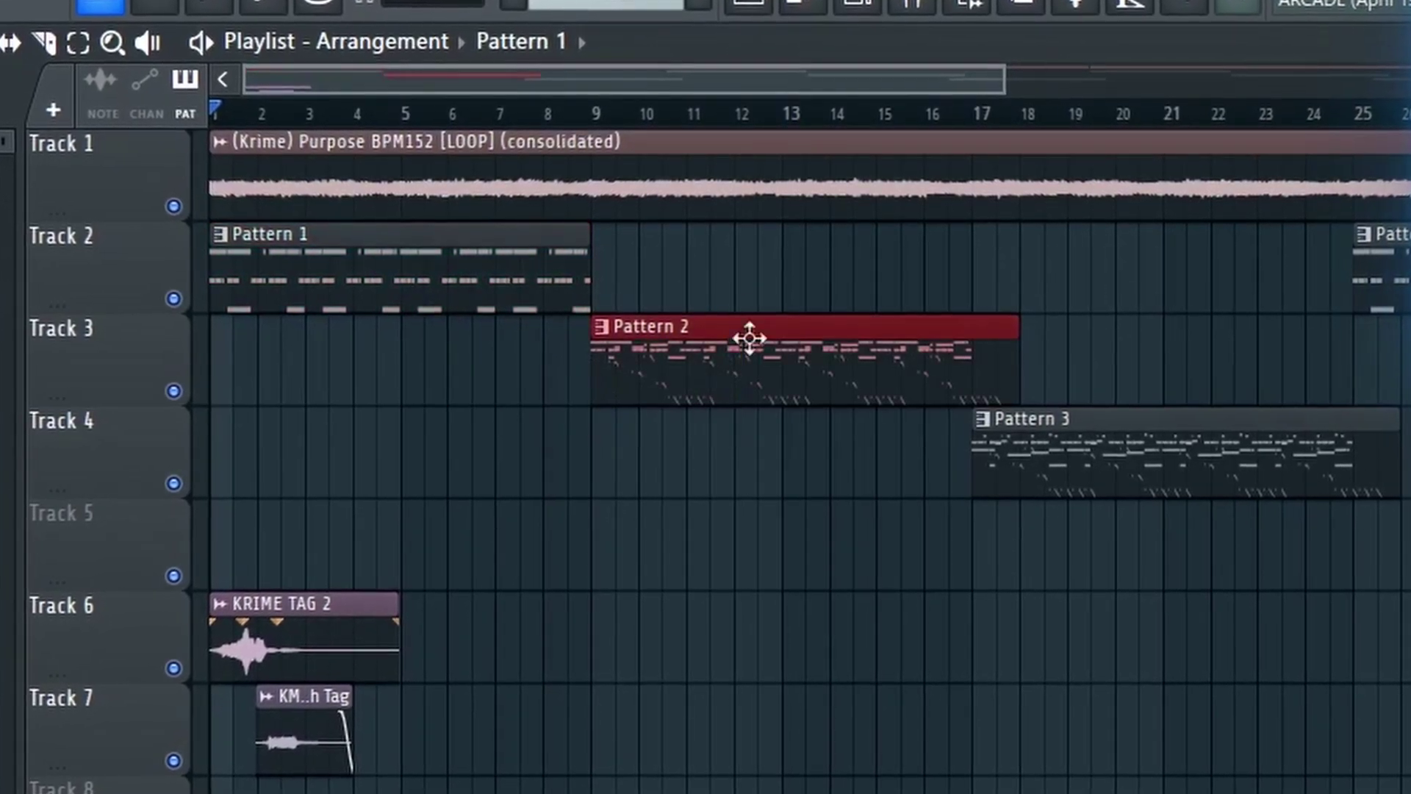
{"action": "left_click_drag", "start_coordinate": [419, 265], "coordinate": [786, 268]}
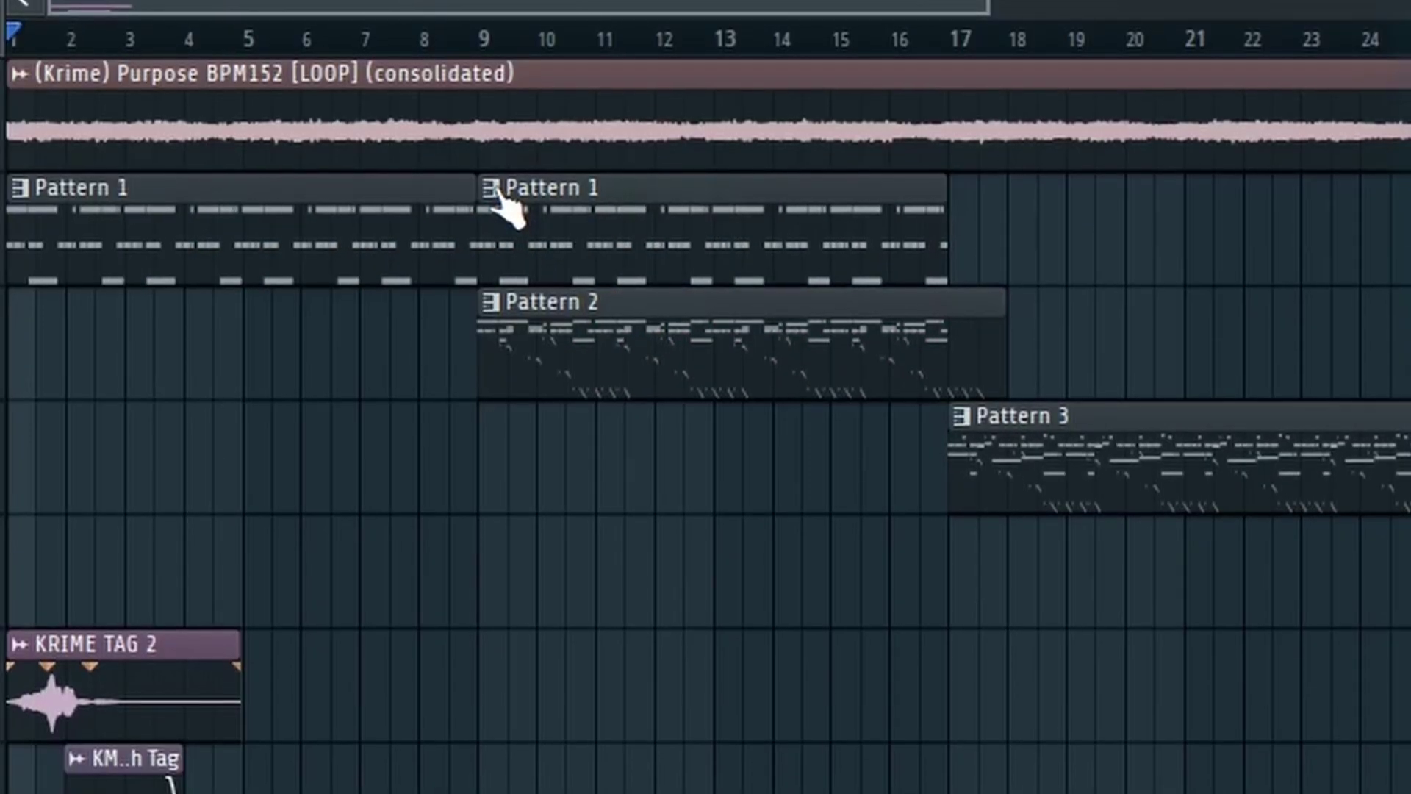
{"action": "right_click", "coordinate": [602, 246]}
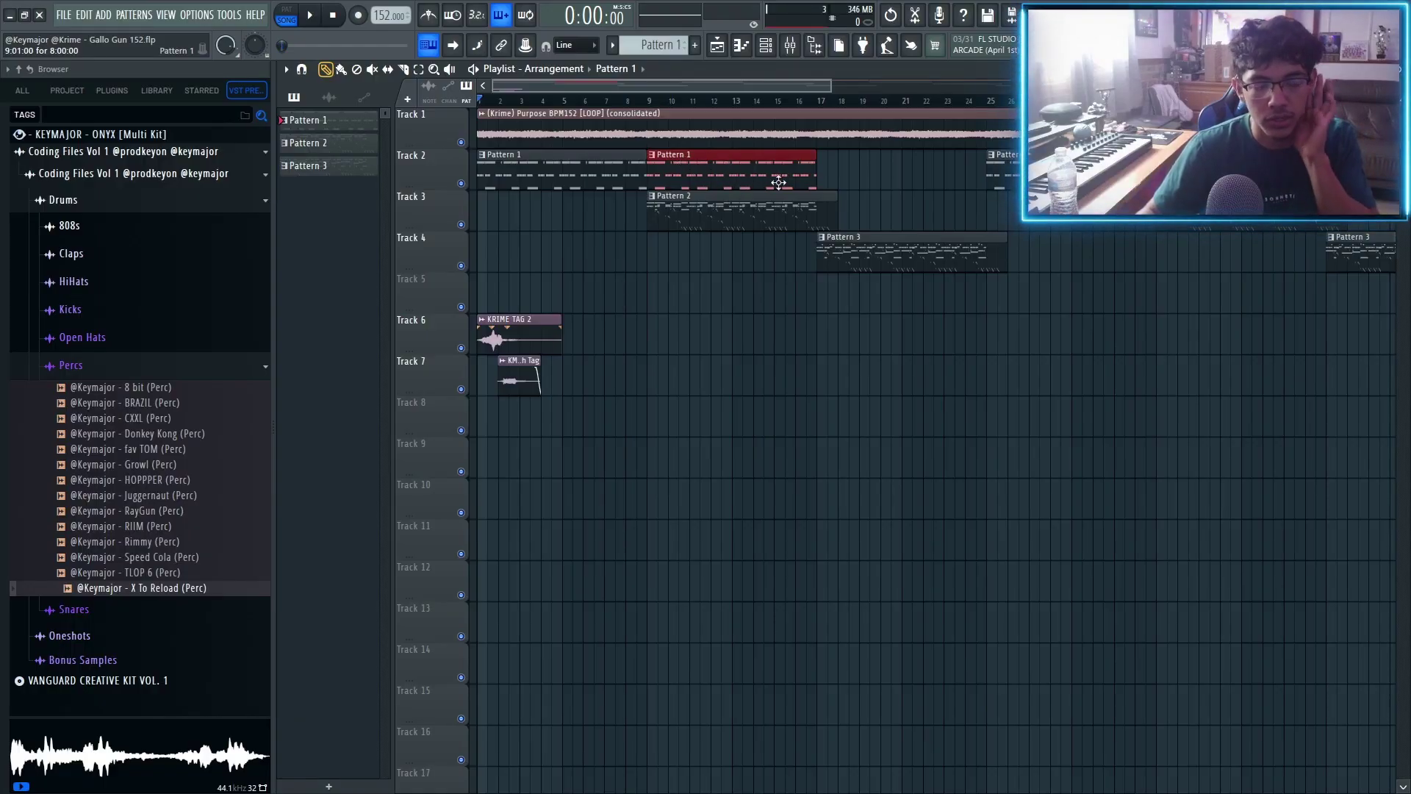
Step: Open Pattern 2's 808 4 notes in the piano roll and examine its note variations and slides
{"action": "double_click", "coordinate": [764, 183]}
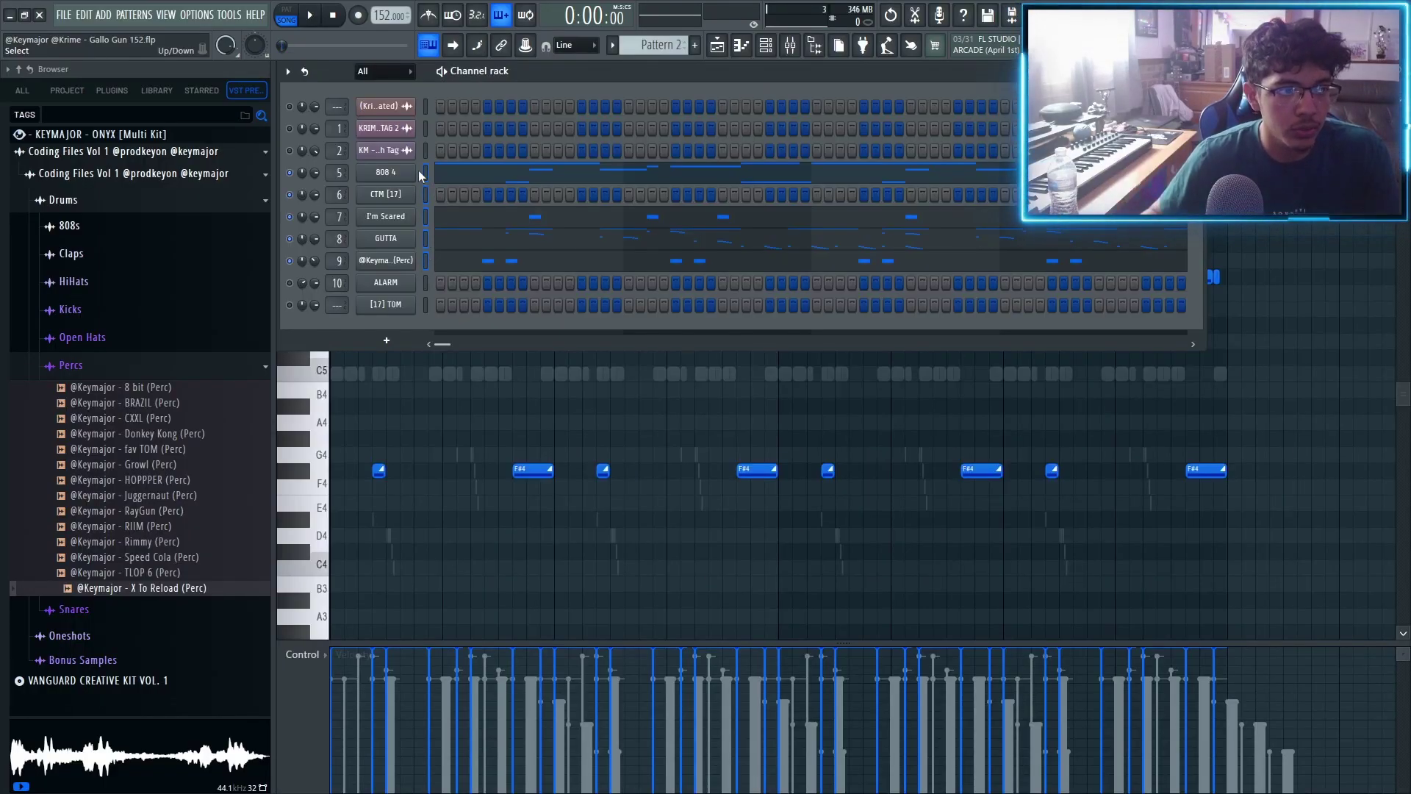
{"action": "left_click", "coordinate": [444, 175]}
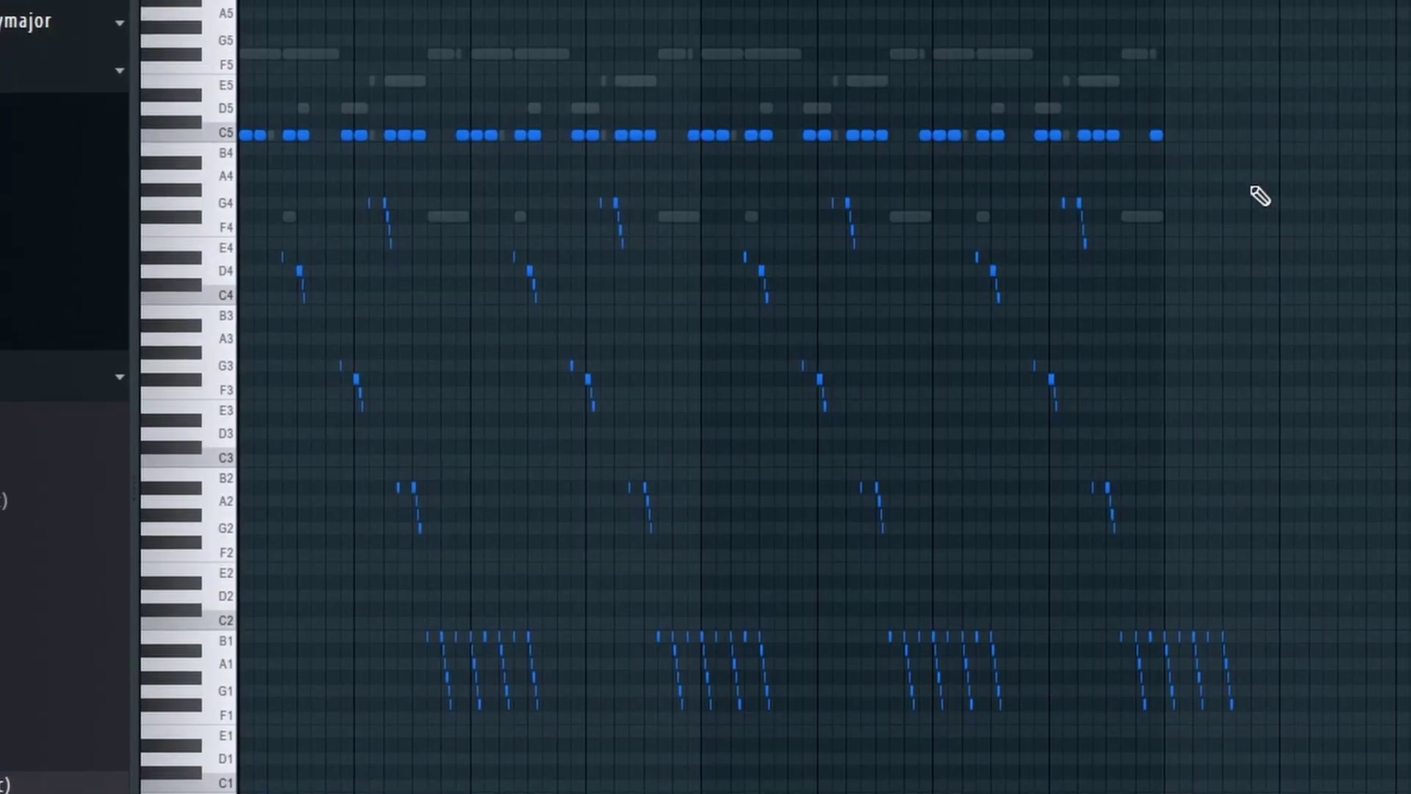
{"action": "left_click_drag", "start_coordinate": [1298, 167], "coordinate": [284, 771]}
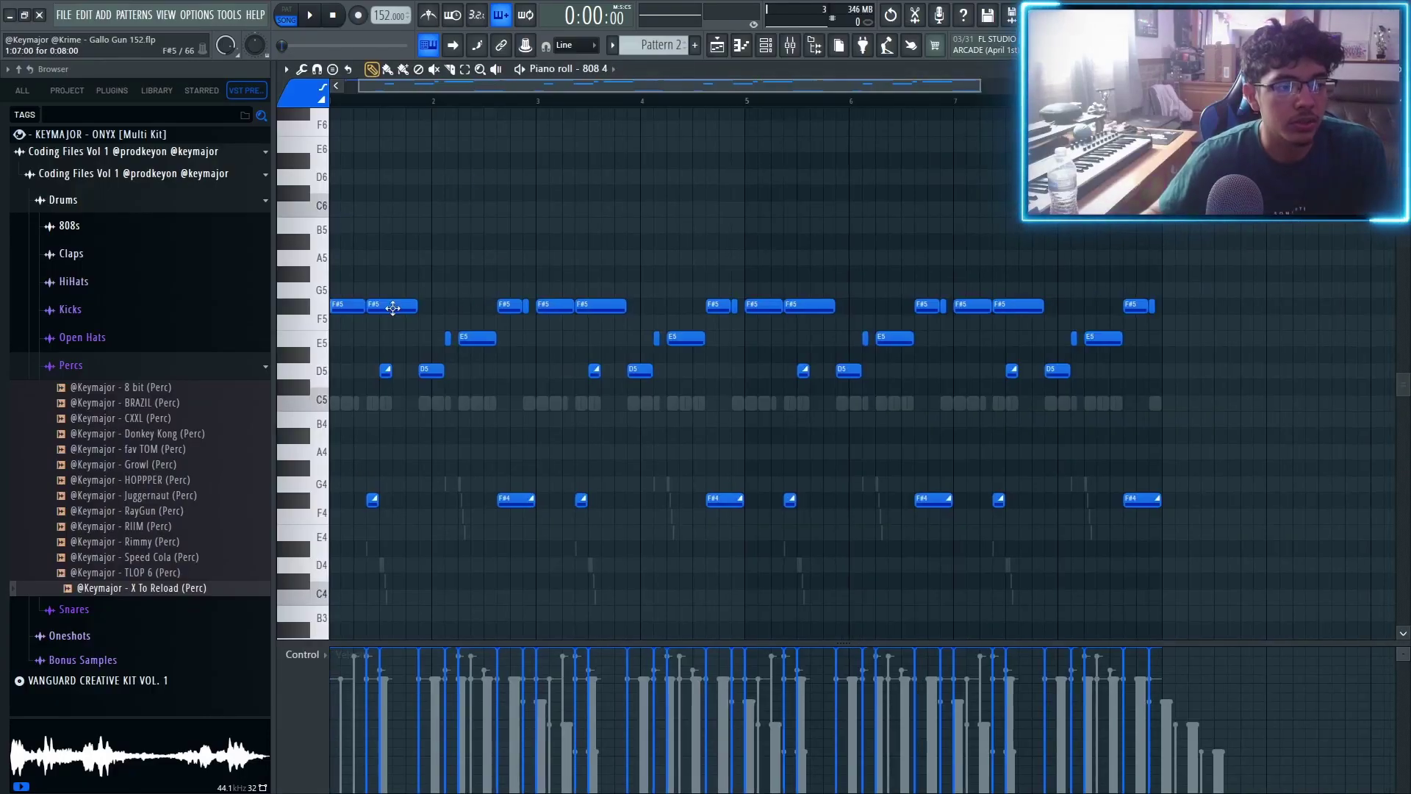
{"action": "left_click_drag", "start_coordinate": [576, 229], "coordinate": [735, 205]}
Step: Compare the 808 4 notes of Pattern 1 and Pattern 2, selecting Pattern 2's D5 slide note in bar 1
{"action": "scroll", "coordinate": [724, 202], "scroll_direction": "down", "scroll_amount": 4}
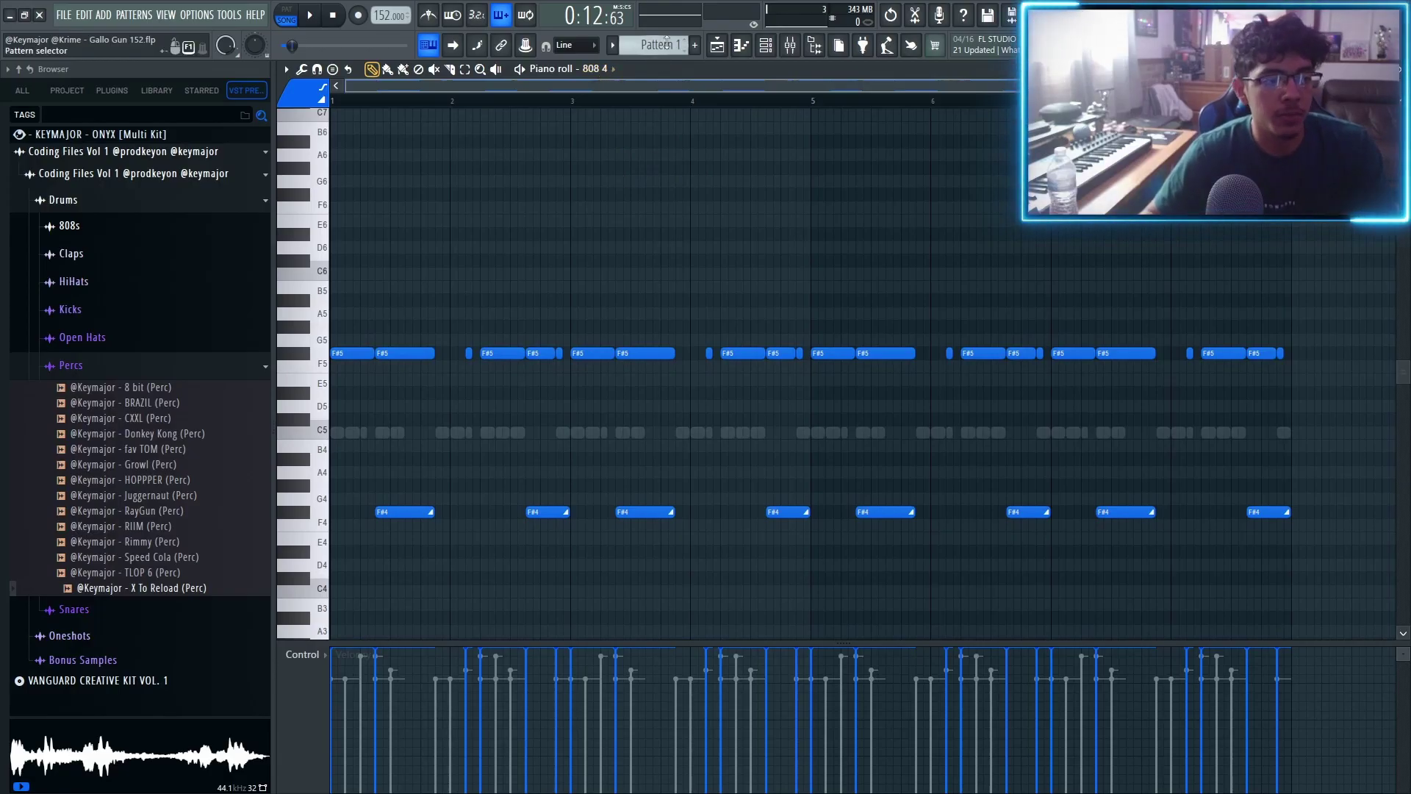
{"action": "scroll", "coordinate": [666, 42], "scroll_direction": "down", "scroll_amount": 1}
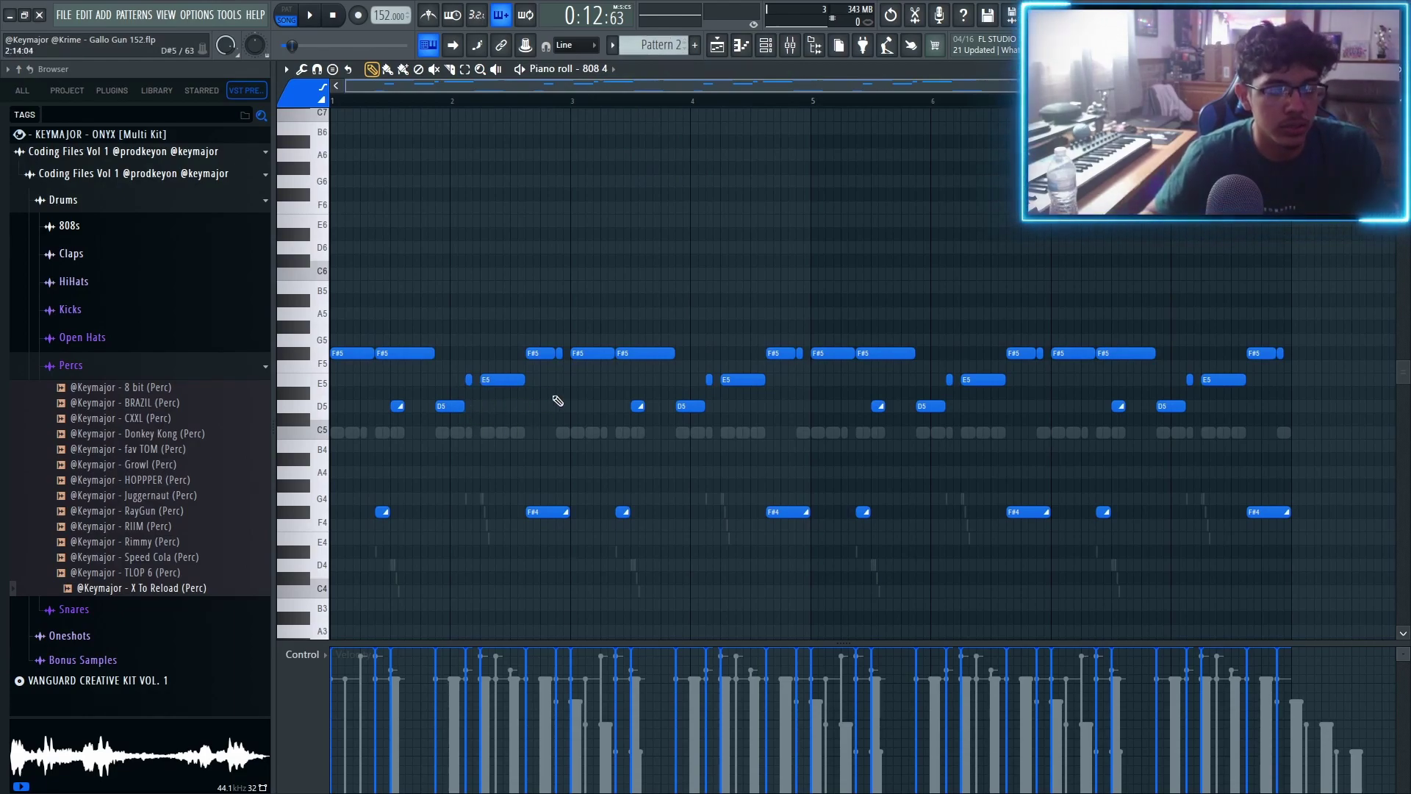
{"action": "left_click_drag", "start_coordinate": [412, 419], "coordinate": [390, 439]}
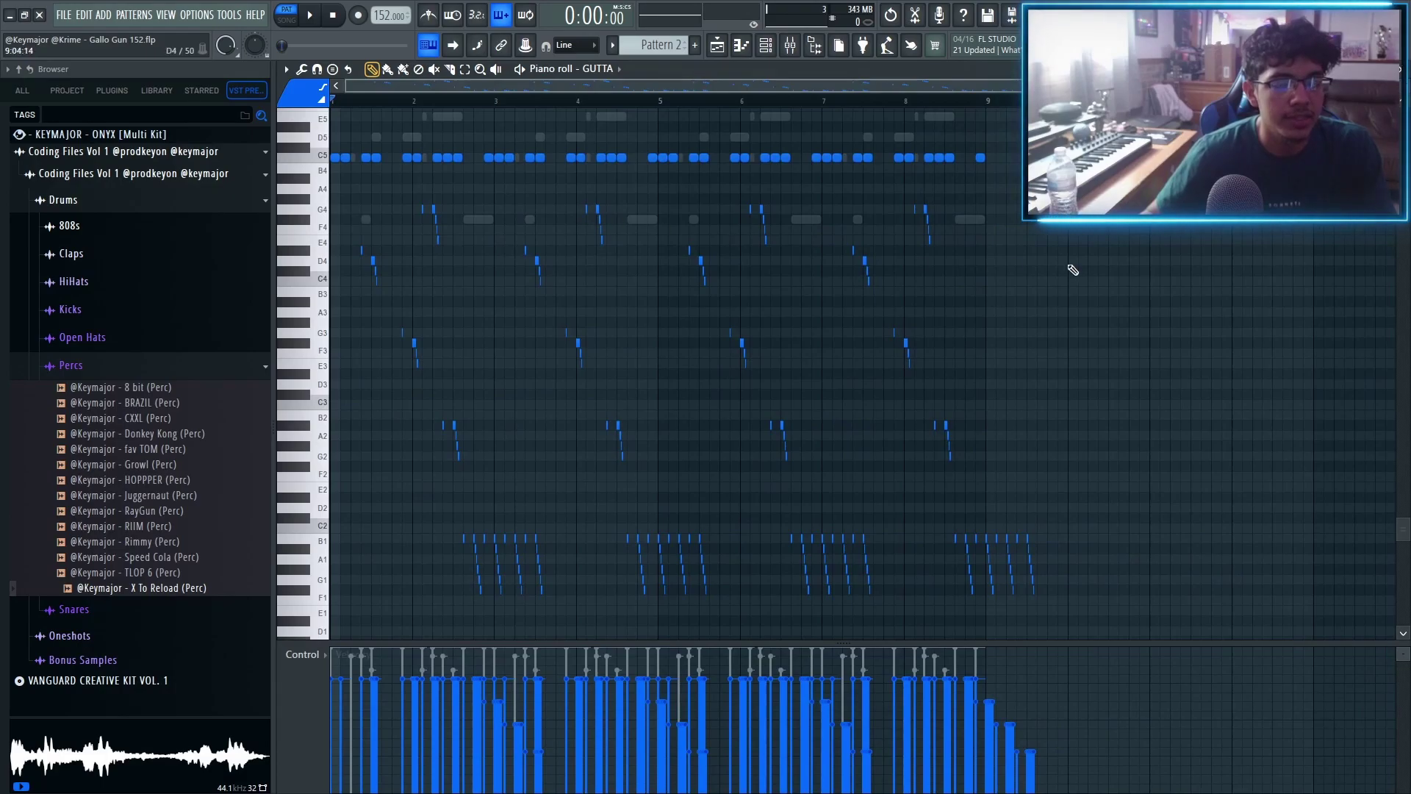
{"action": "scroll", "coordinate": [1083, 255], "scroll_direction": "up", "scroll_amount": 1}
{"action": "scroll", "coordinate": [1083, 255], "scroll_direction": "down", "scroll_amount": 3}
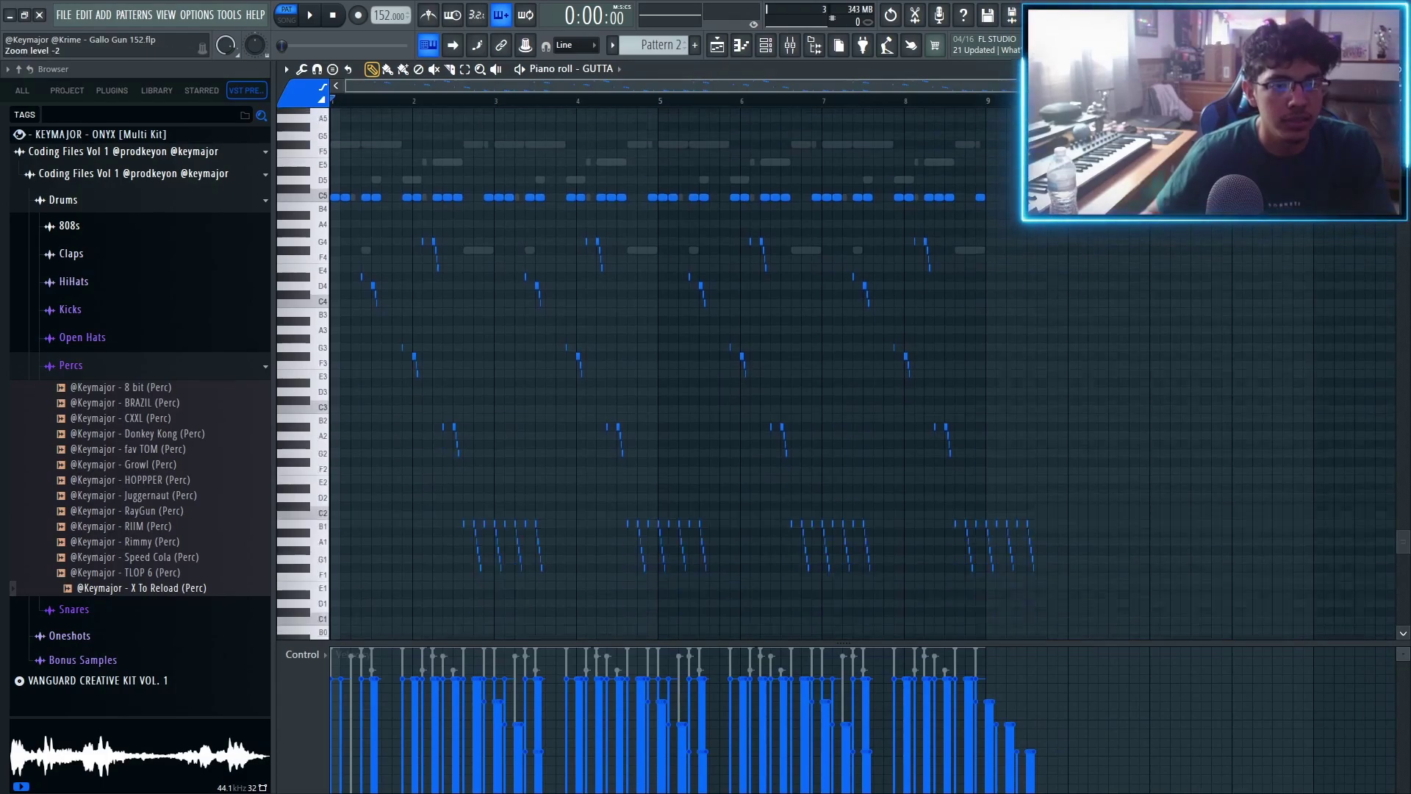
Step: Play Pattern 2's GUTTA notes, open the GUTTA sampler's volume envelope and increase its hold
{"action": "key", "text": "space"}
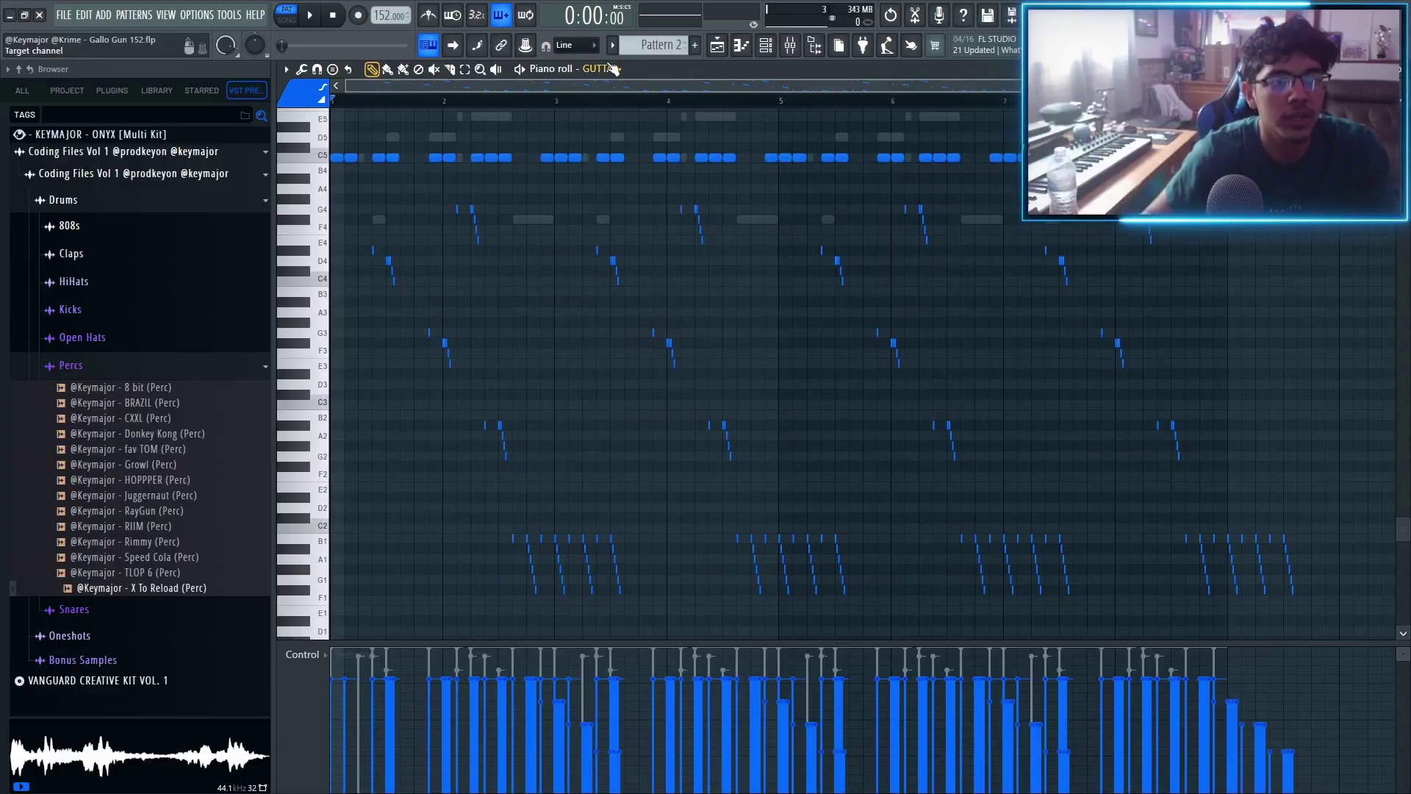
{"action": "left_click", "coordinate": [614, 69]}
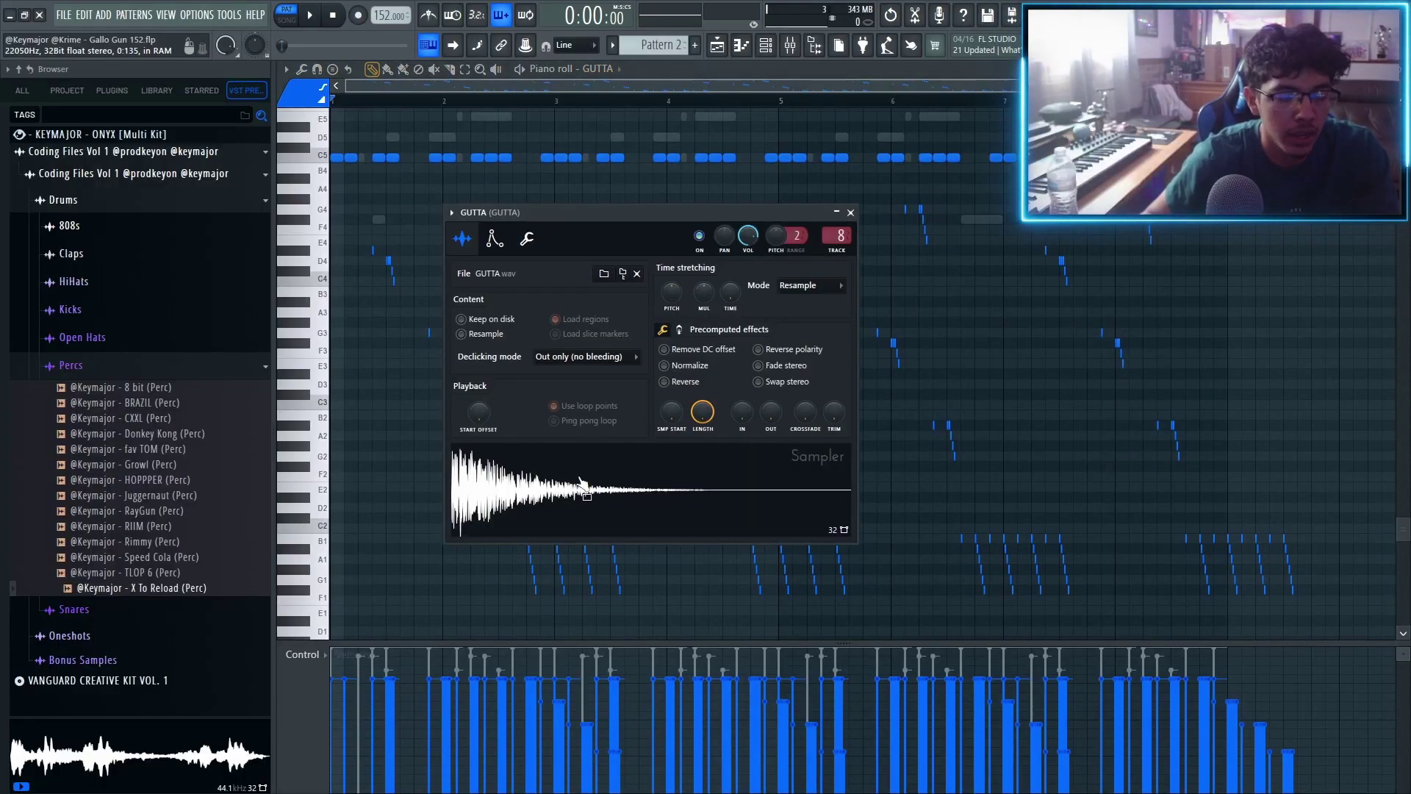
{"action": "left_click", "coordinate": [494, 238]}
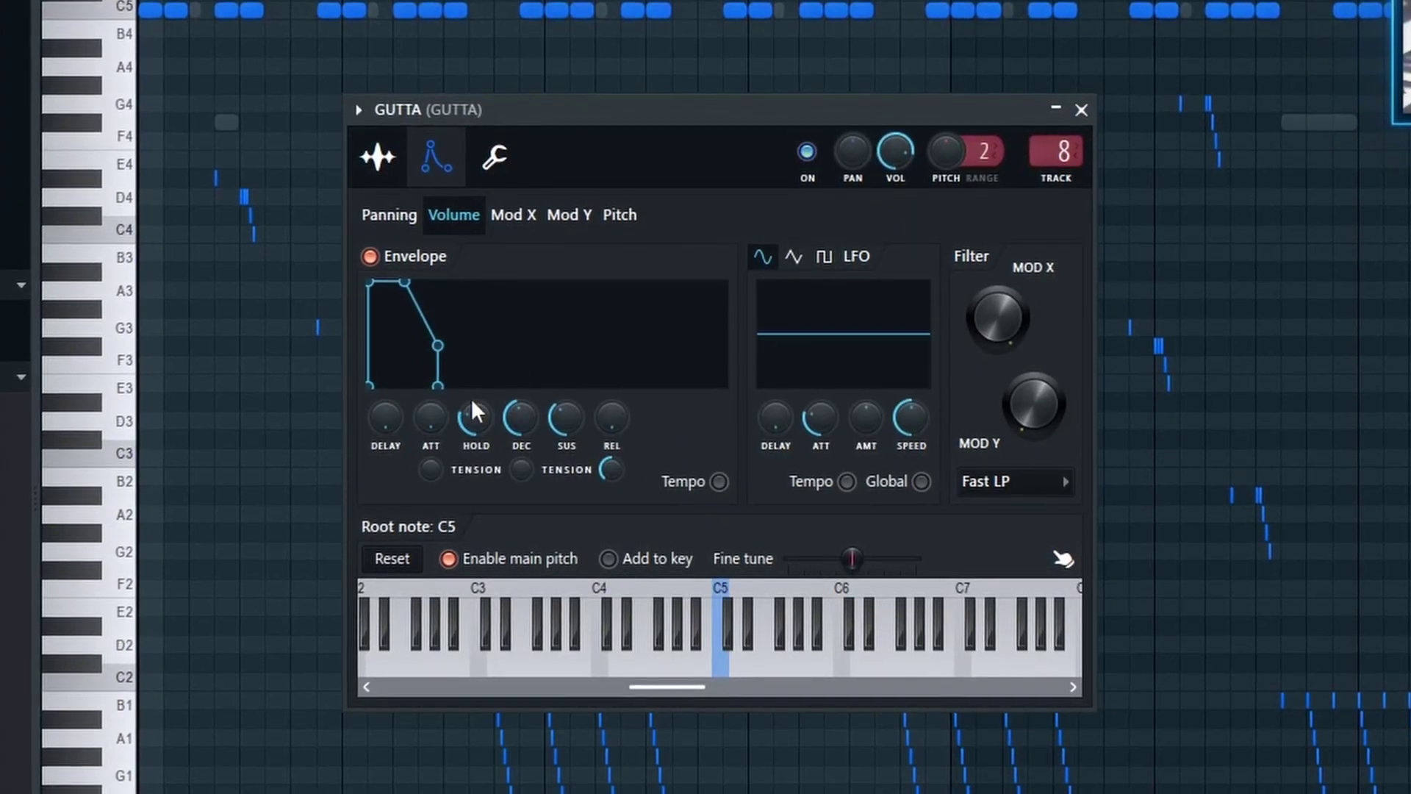
{"action": "left_click_drag", "start_coordinate": [469, 417], "coordinate": [469, 367]}
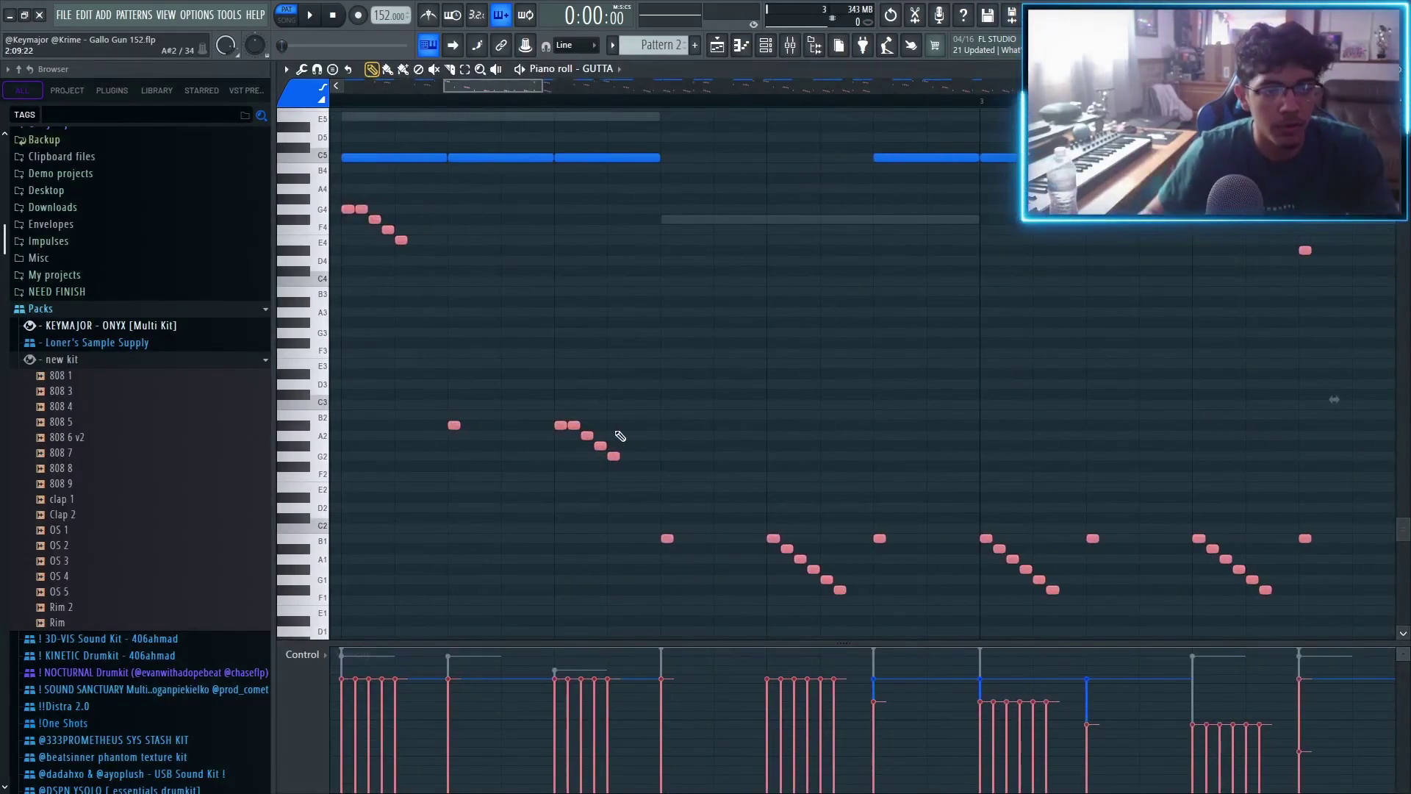
Step: Set the GUTTA piano roll's snap to 1/4 step and switch to the Paint tool
{"action": "scroll", "coordinate": [588, 449], "scroll_direction": "down", "scroll_amount": 3}
{"action": "left_click", "coordinate": [575, 121]}
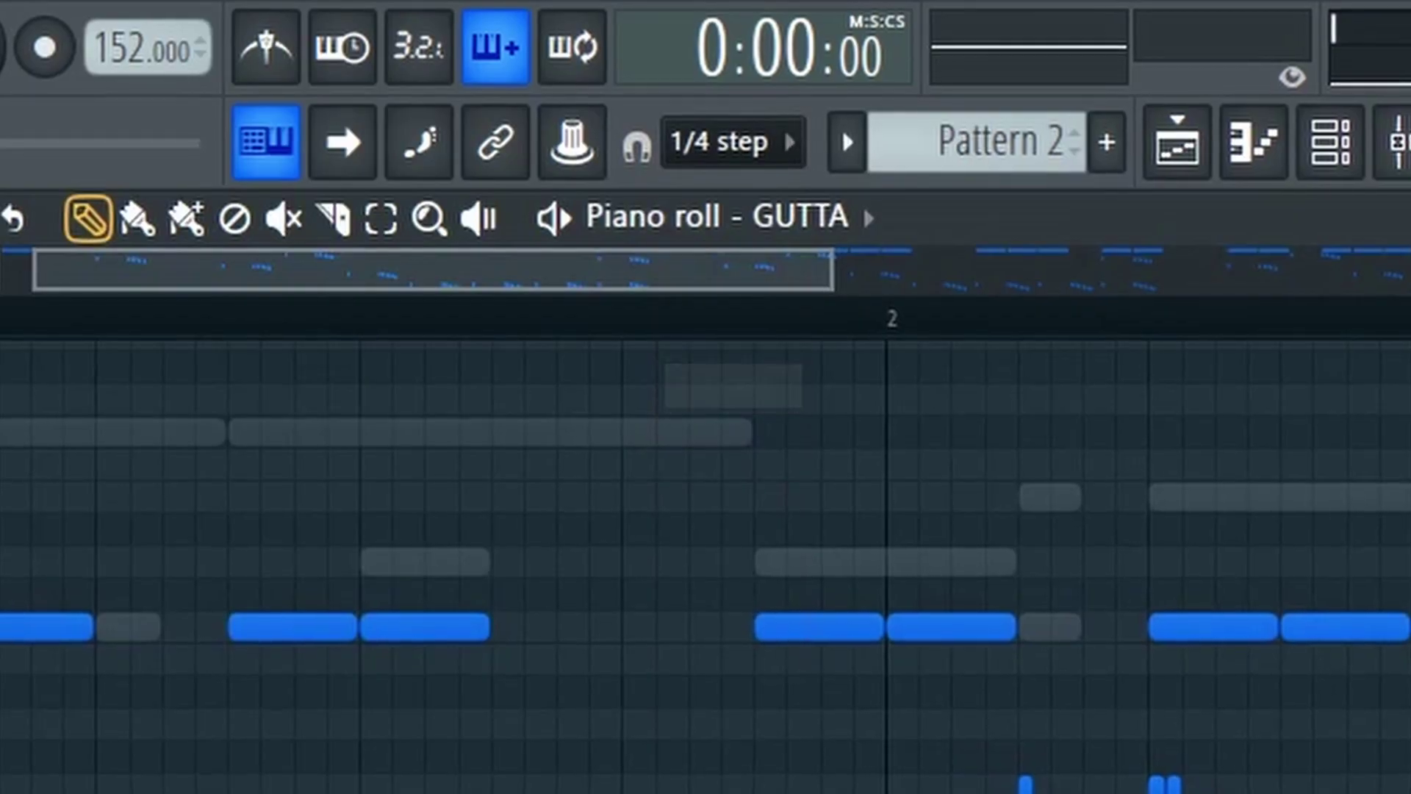
{"action": "scroll", "coordinate": [423, 441], "scroll_direction": "up", "scroll_amount": 2}
{"action": "key", "text": "b"}
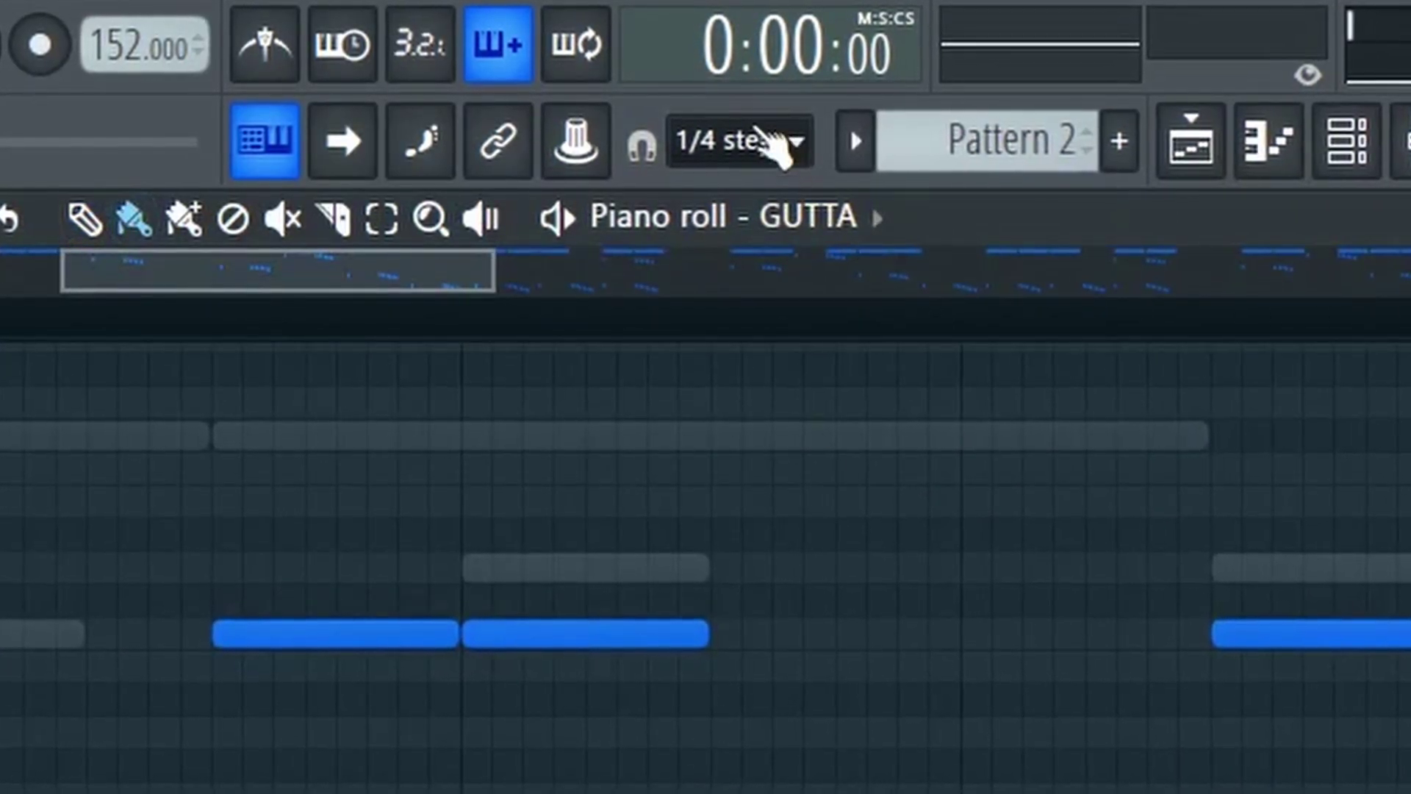
{"action": "scroll", "coordinate": [761, 140], "scroll_direction": "down", "scroll_amount": 1}
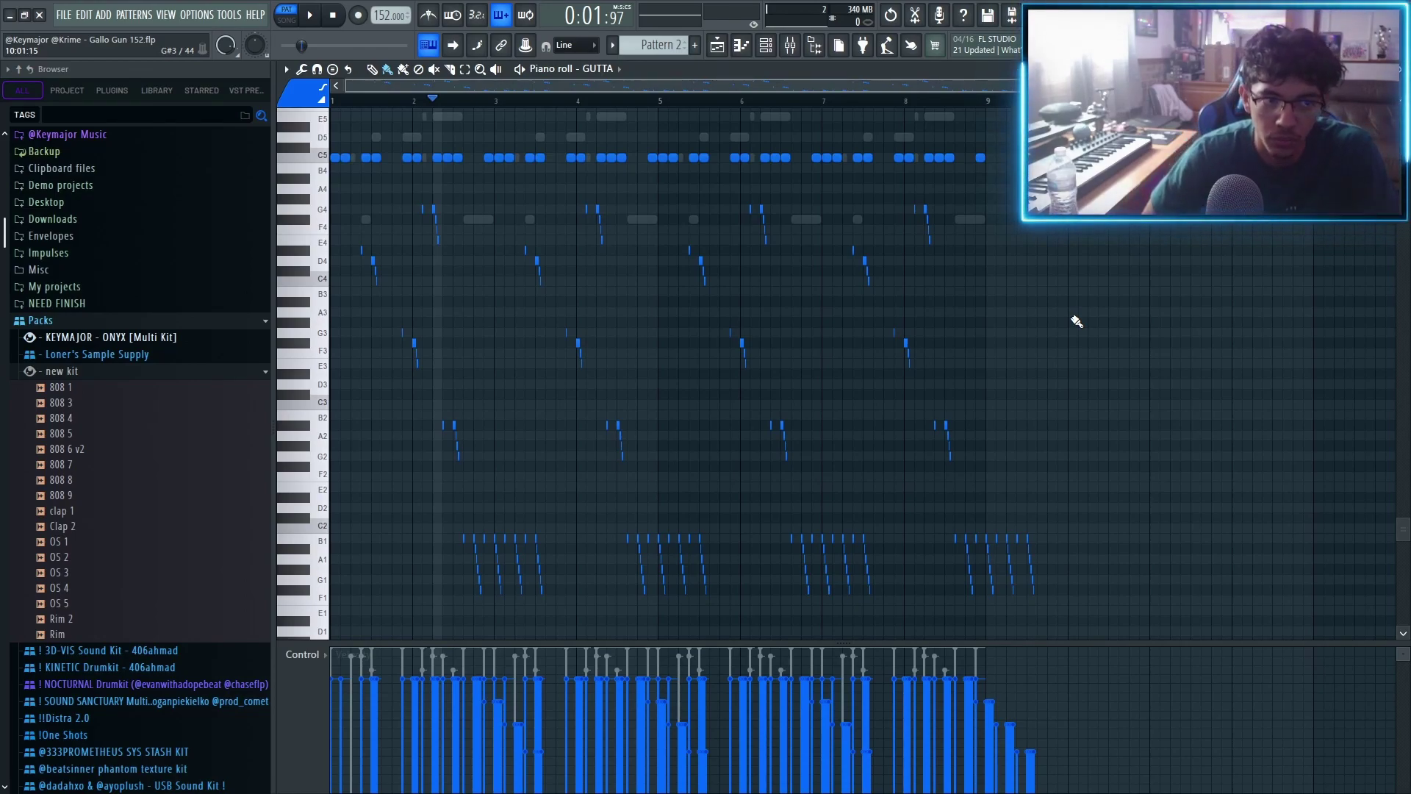
Step: Switch to the Draw tool and examine the descending GUTTA note rolls, selecting the G3 run around bar 2
{"action": "key", "text": "p"}
{"action": "scroll", "coordinate": [630, 324], "scroll_direction": "up", "scroll_amount": 3}
{"action": "scroll", "coordinate": [505, 343], "scroll_direction": "down", "scroll_amount": 3}
{"action": "scroll", "coordinate": [400, 356], "scroll_direction": "up", "scroll_amount": 6}
{"action": "left_click_drag", "start_coordinate": [476, 319], "coordinate": [578, 384]}
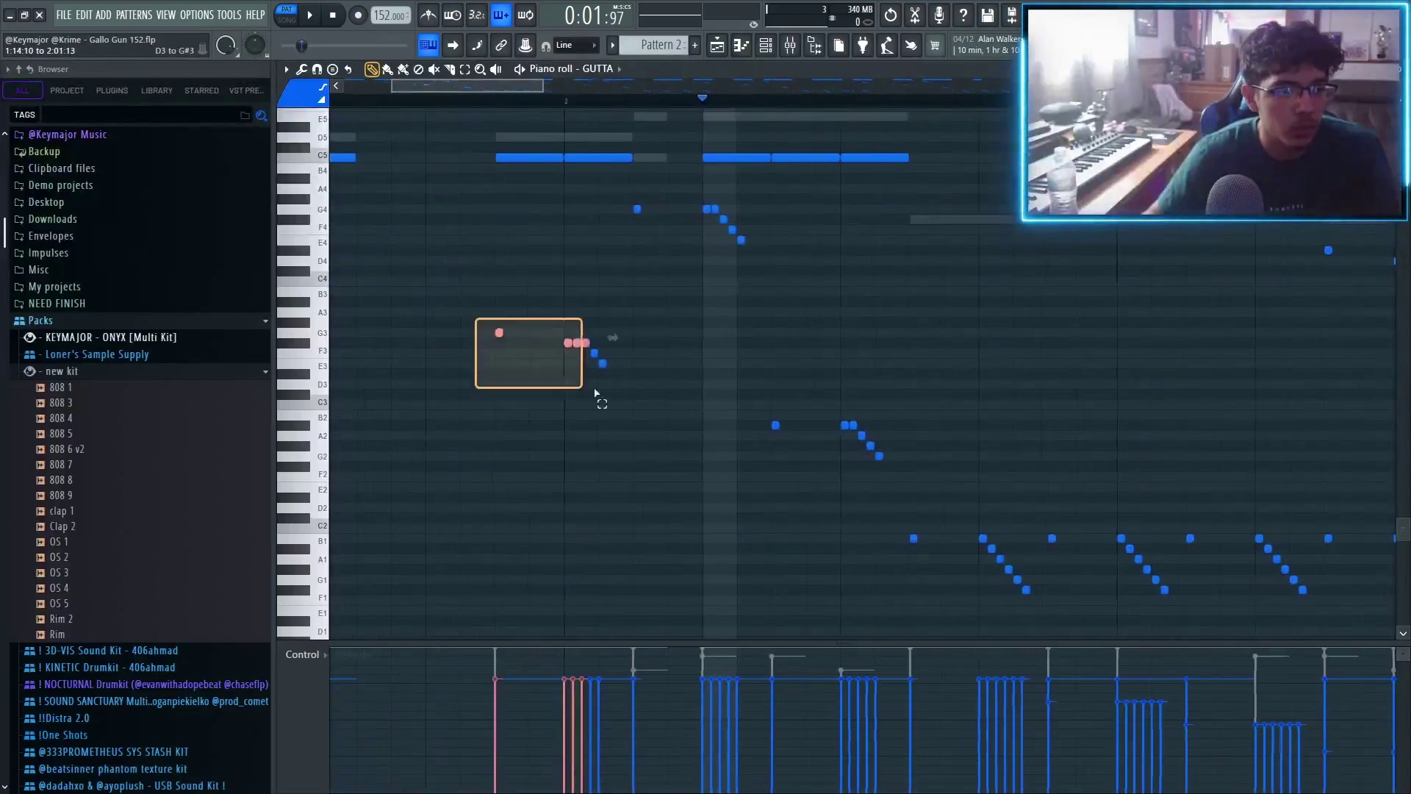
{"action": "scroll", "coordinate": [627, 396], "scroll_direction": "down", "scroll_amount": 8}
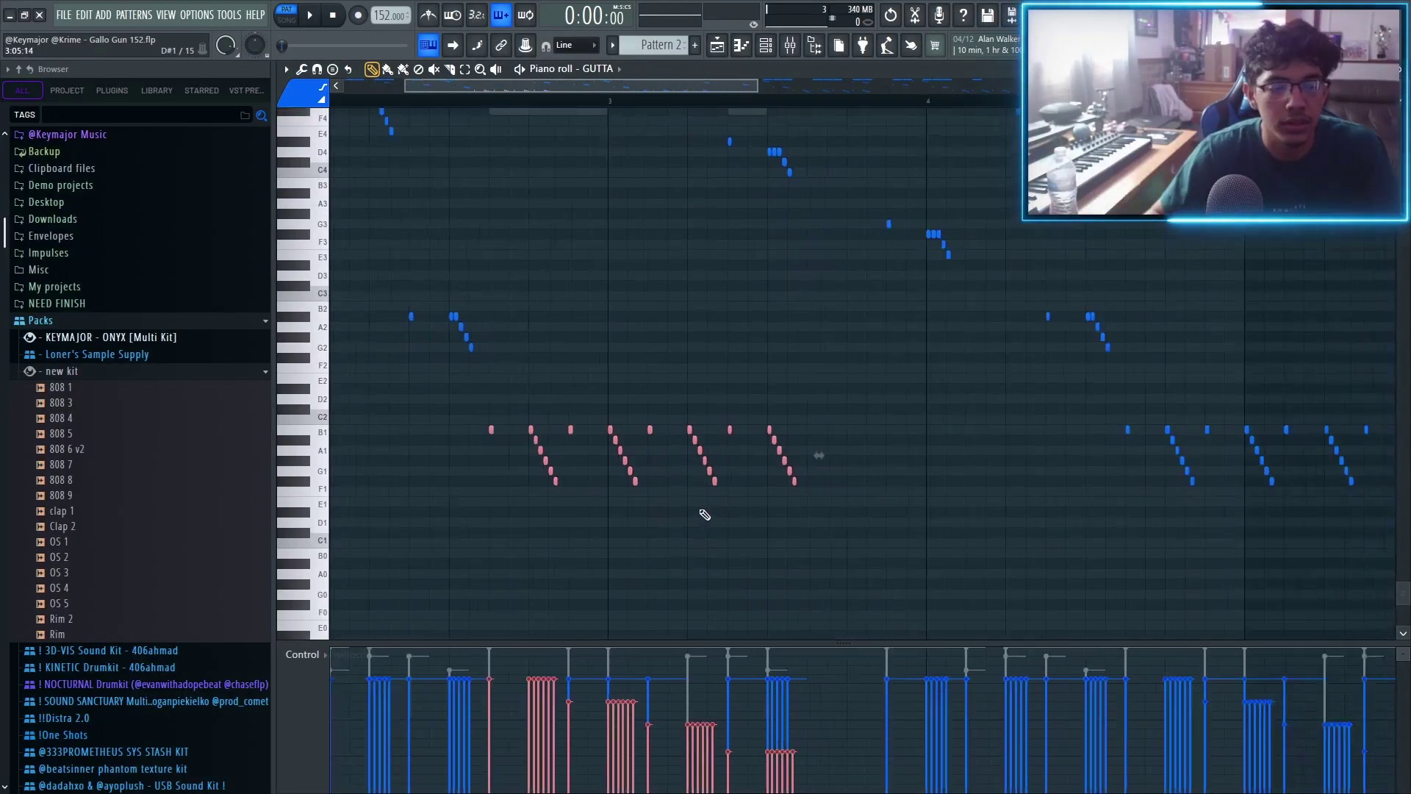
{"action": "scroll", "coordinate": [706, 514], "scroll_direction": "down", "scroll_amount": 1}
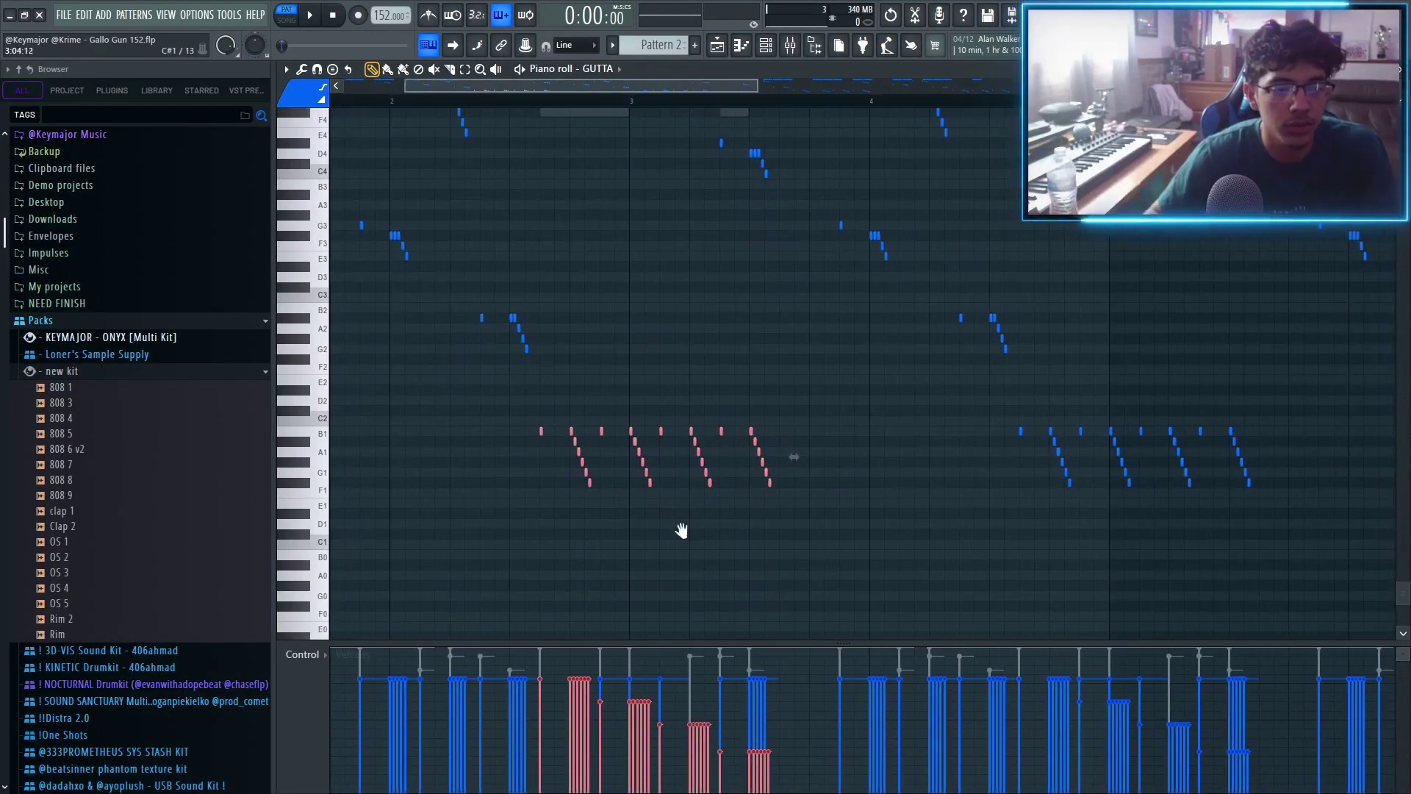
Step: Select the low GUTTA rolls starting on B1 around bars 2 to 3 and examine their stepped velocities
{"action": "left_click_drag", "start_coordinate": [681, 529], "coordinate": [659, 497]}
{"action": "key", "text": "F9"}
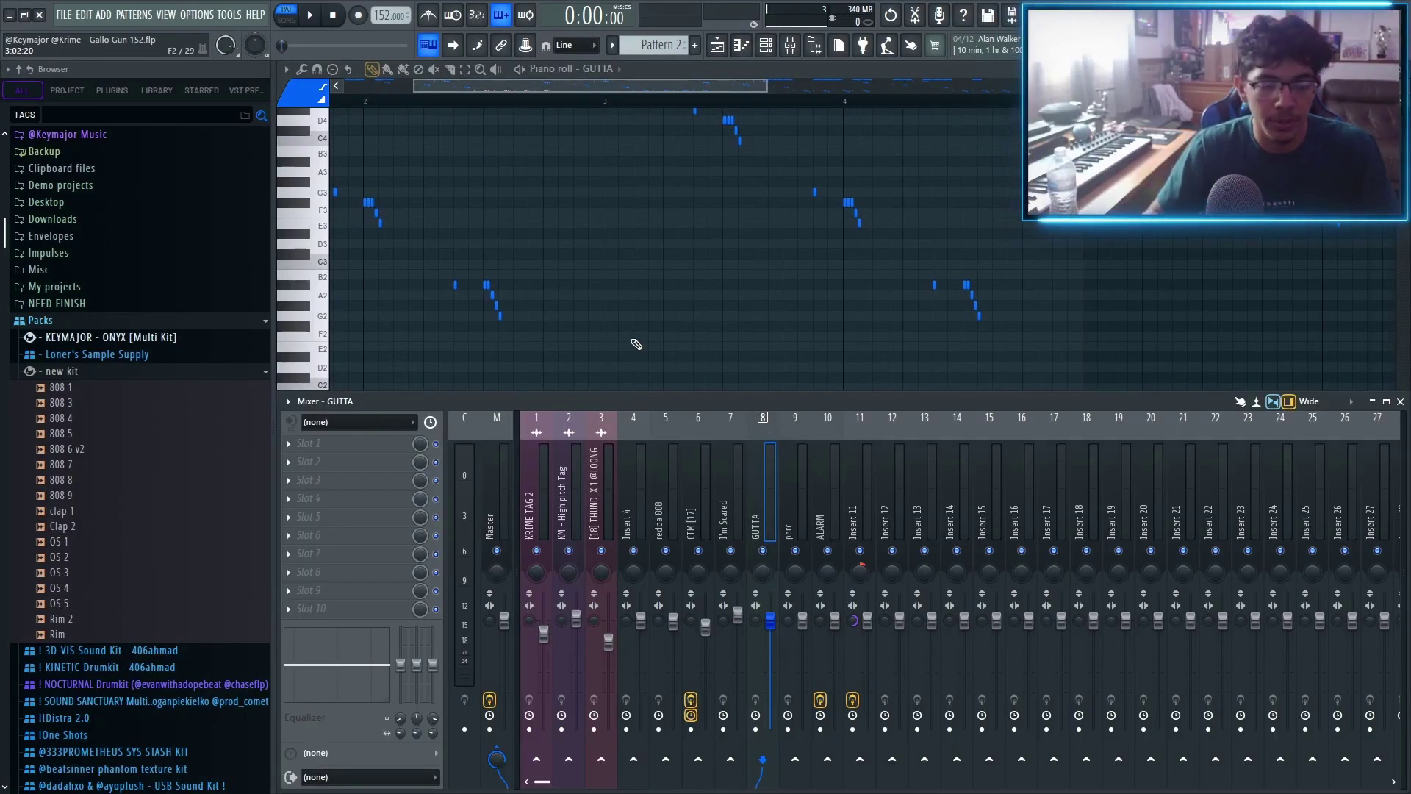
{"action": "key", "text": "F9"}
{"action": "left_click_drag", "start_coordinate": [784, 364], "coordinate": [472, 529]}
{"action": "scroll", "coordinate": [593, 445], "scroll_direction": "up", "scroll_amount": 3}
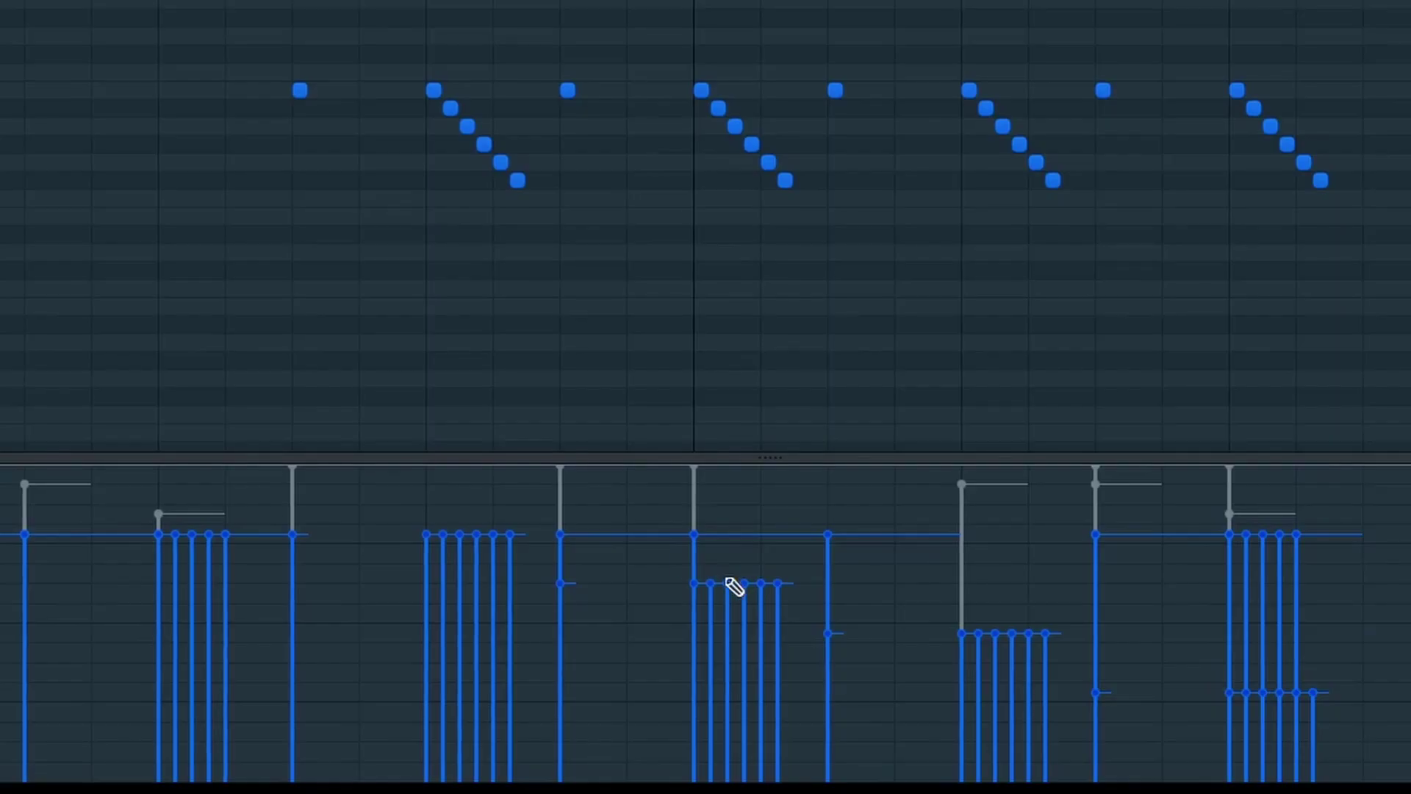
{"action": "left_click_drag", "start_coordinate": [589, 447], "coordinate": [1107, 539]}
{"action": "left_click_drag", "start_coordinate": [1345, 222], "coordinate": [1345, 222]}
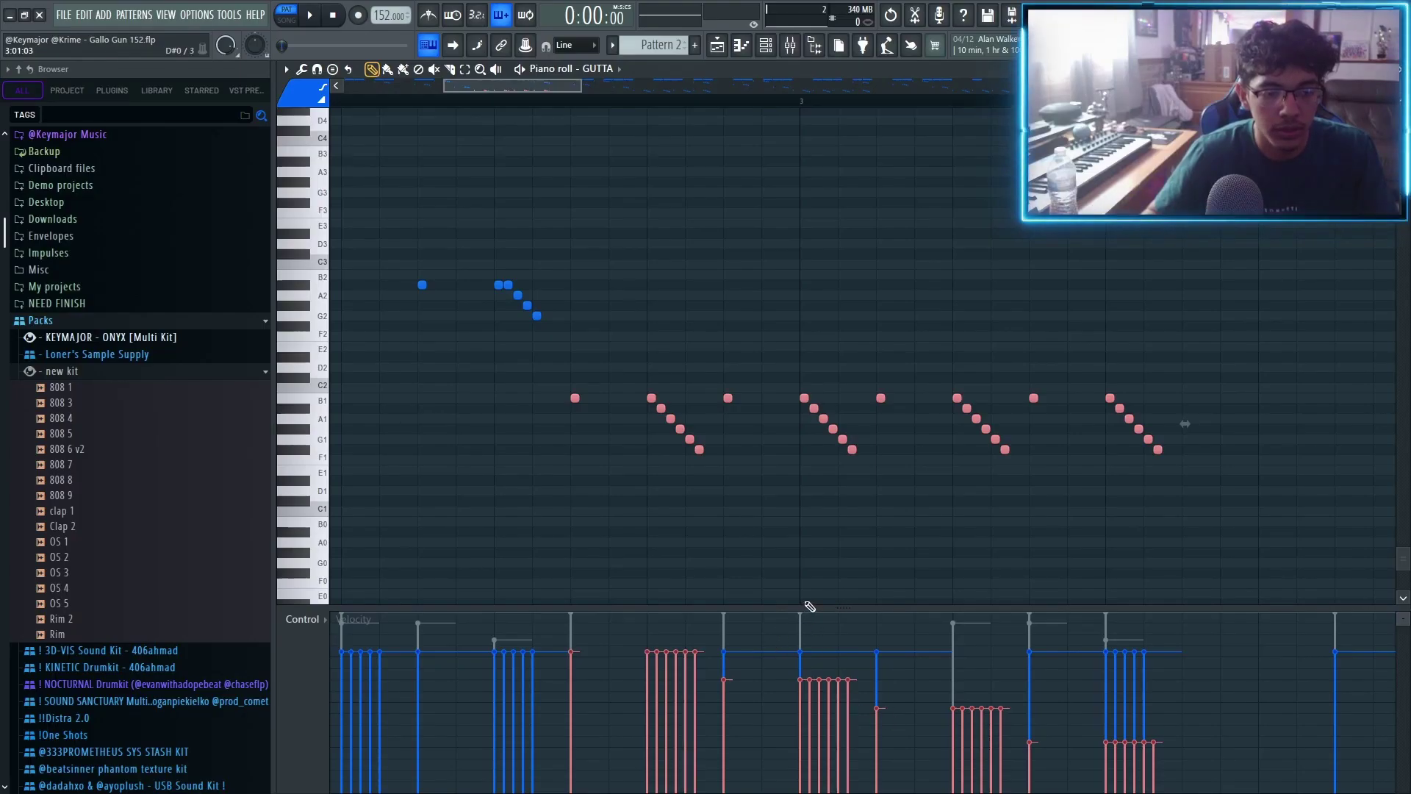
Step: Open Pattern 3 from the playlist and locate its CTM [17] sample in the LOONG X LOUIS DEMONS STASH KIT 808 folder
{"action": "key", "text": "F5"}
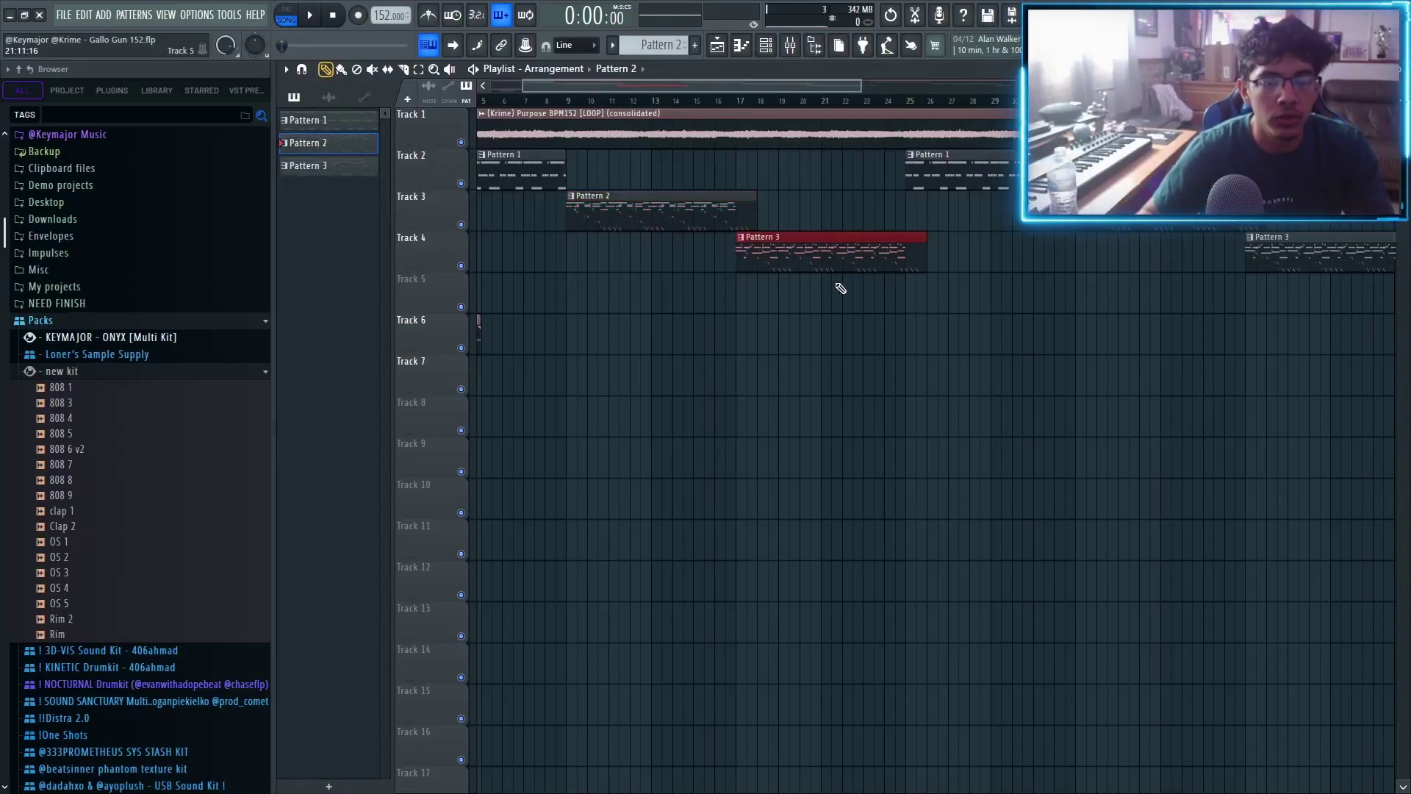
{"action": "scroll", "coordinate": [718, 340], "scroll_direction": "right", "scroll_amount": 5}
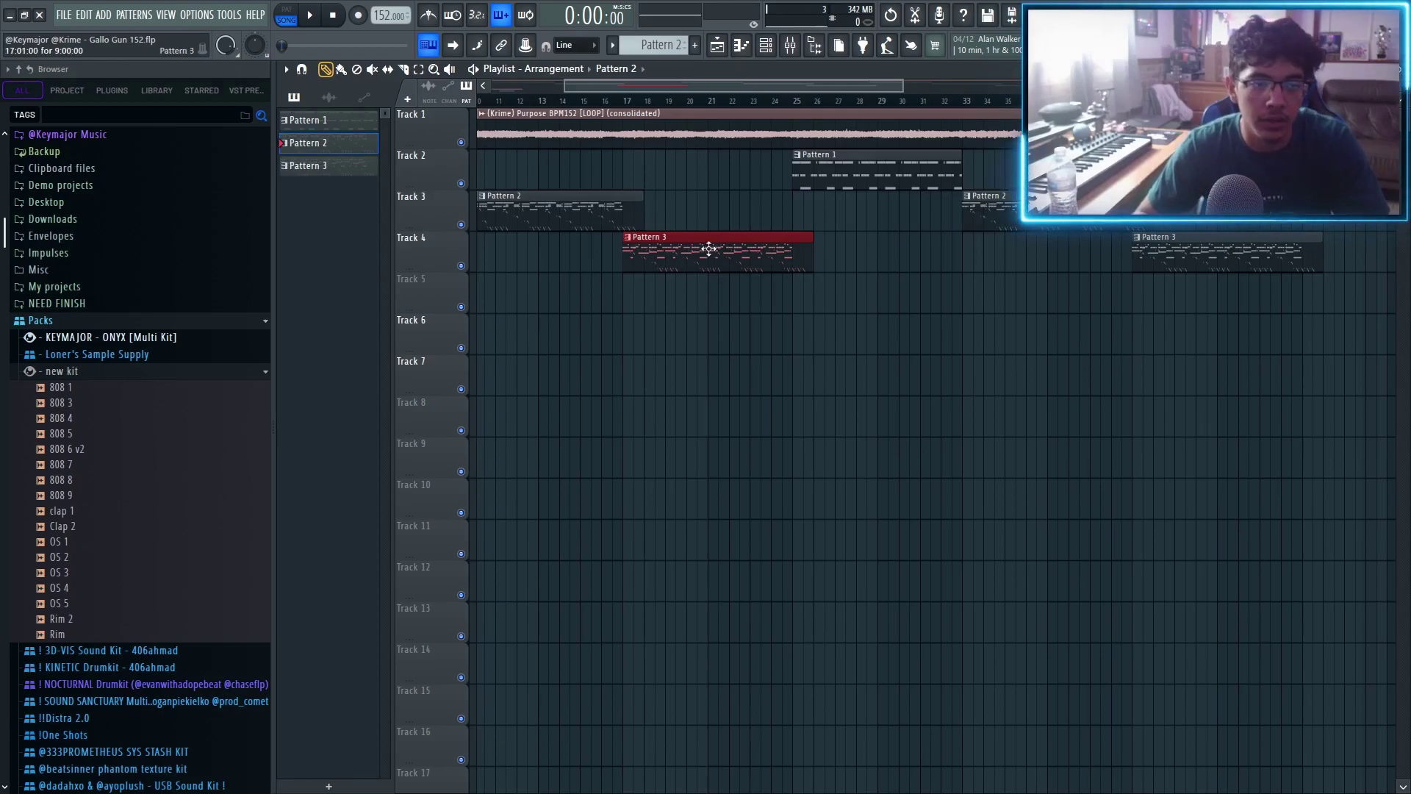
{"action": "double_click", "coordinate": [709, 249]}
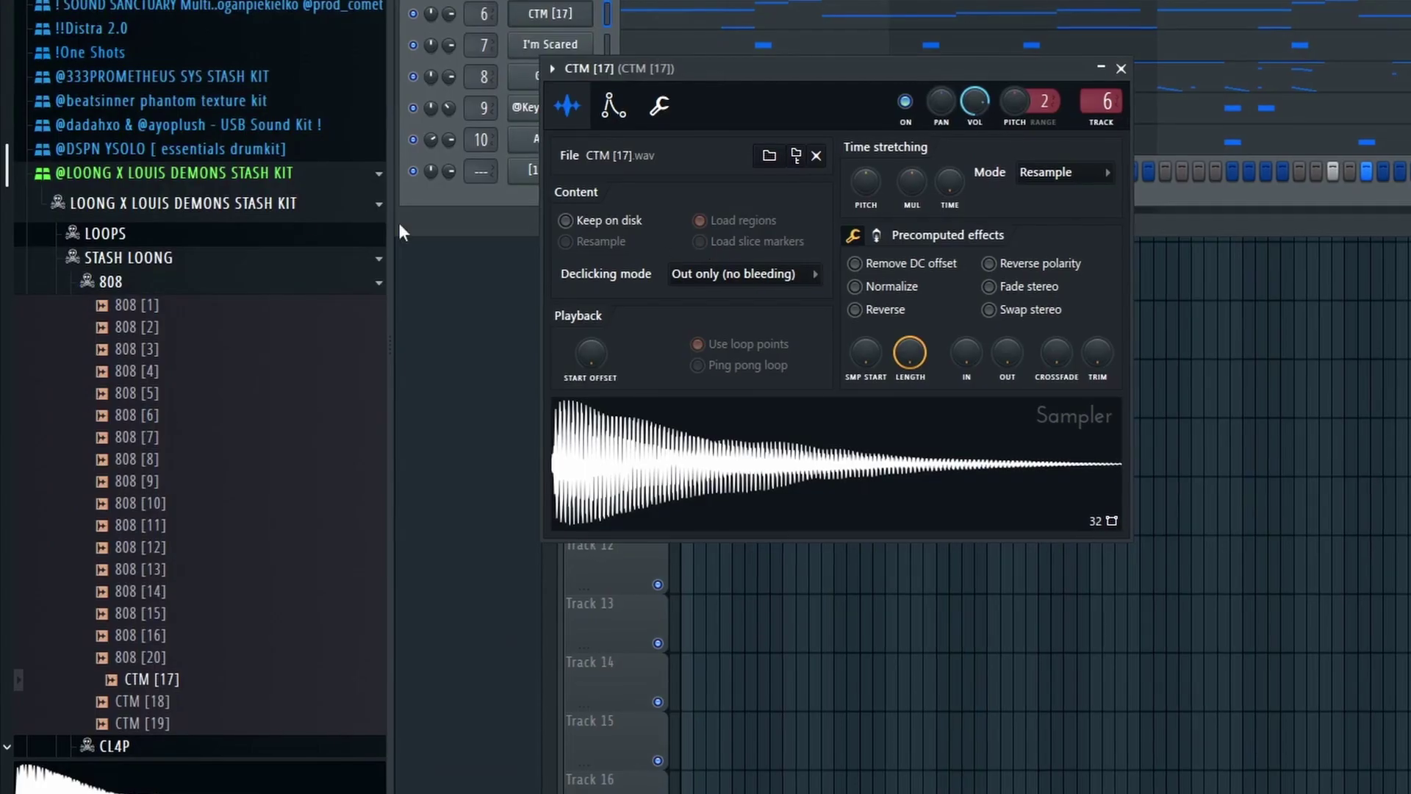
{"action": "scroll", "coordinate": [277, 220], "scroll_direction": "down", "scroll_amount": 5}
{"action": "scroll", "coordinate": [111, 55], "scroll_direction": "up", "scroll_amount": 5}
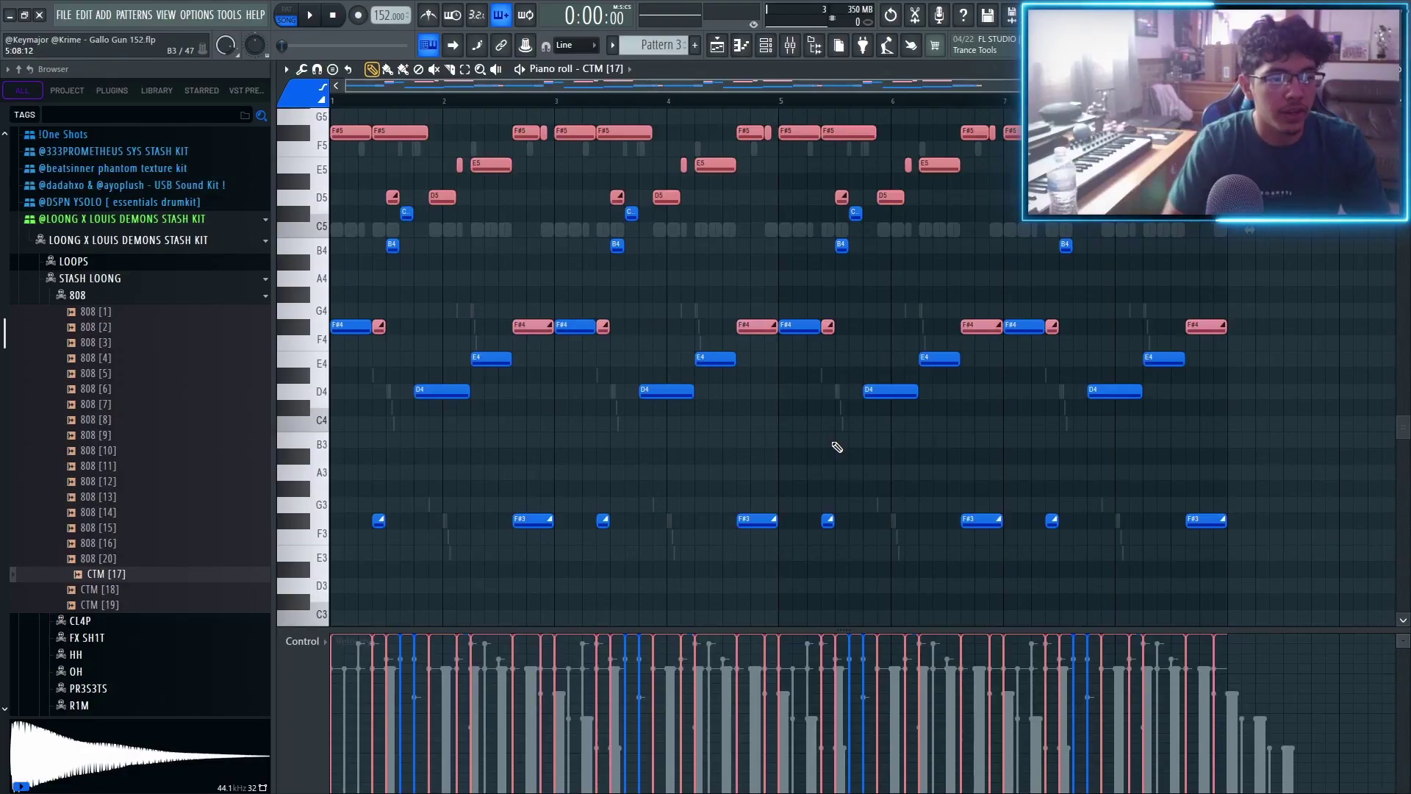
{"action": "key", "text": "ctrl+Down"}
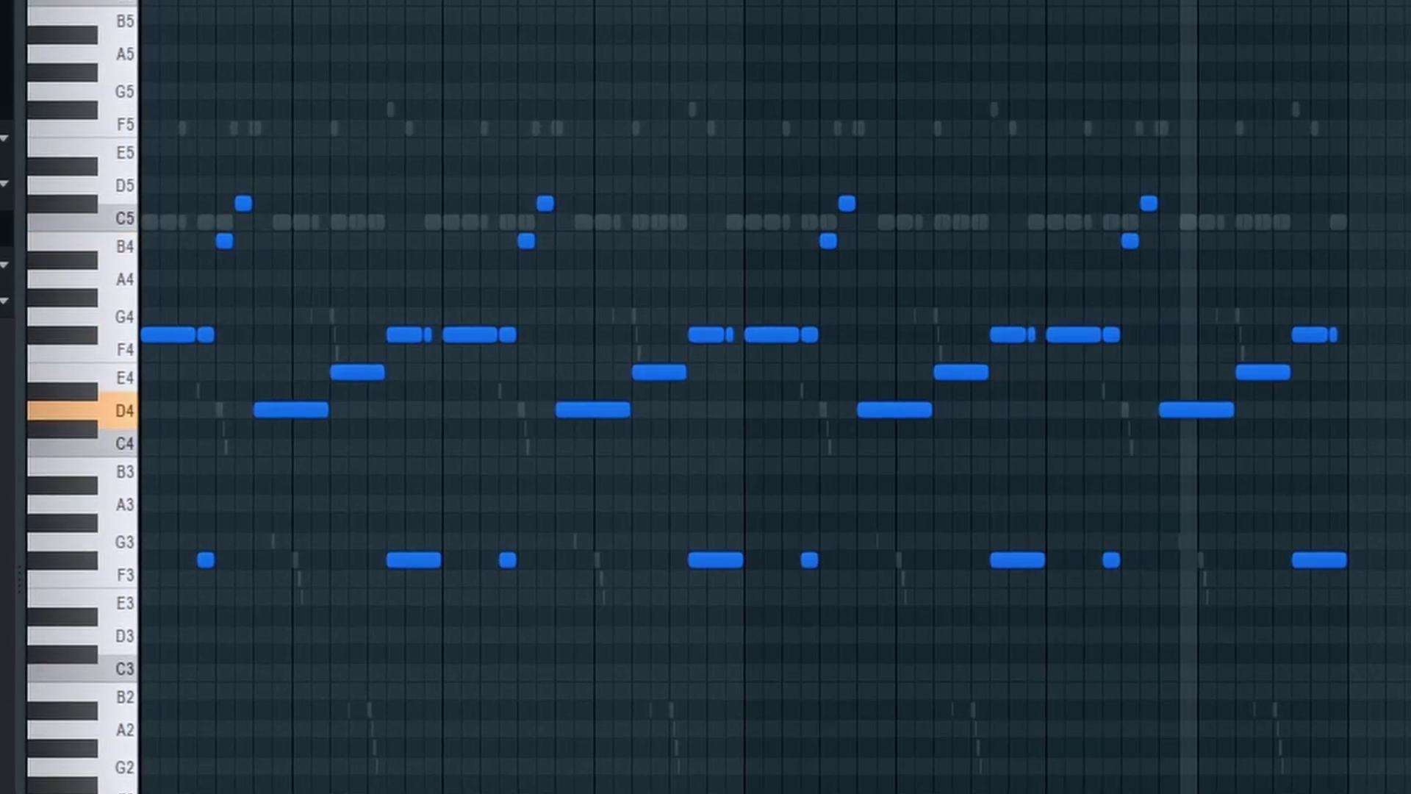
Step: Select all the B4 and C#5 notes in Pattern 3's CTM [17] piano roll
{"action": "scroll", "coordinate": [372, 302], "scroll_direction": "up", "scroll_amount": 3}
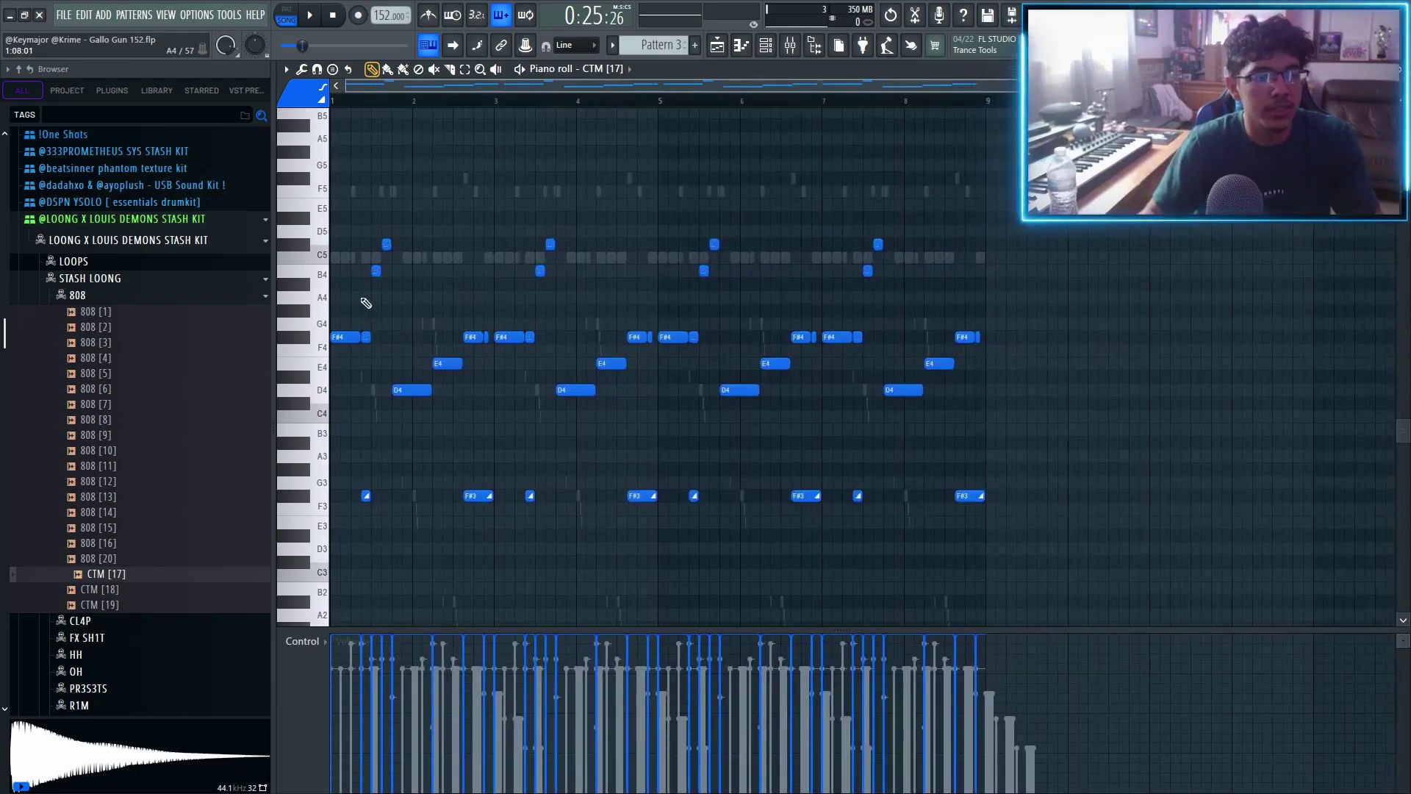
{"action": "scroll", "coordinate": [388, 313], "scroll_direction": "up", "scroll_amount": 2}
{"action": "left_click_drag", "start_coordinate": [382, 328], "coordinate": [1091, 293]}
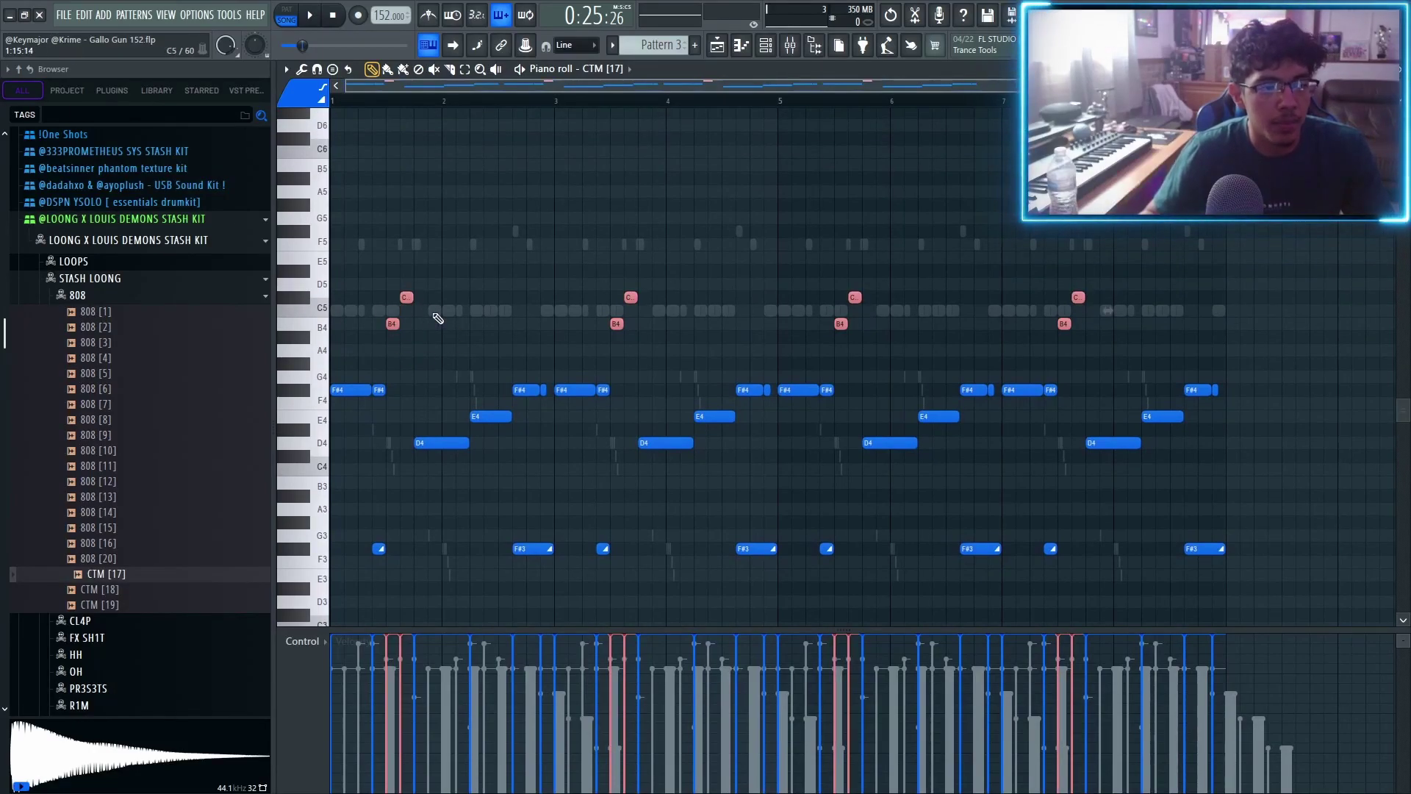
Step: Review Pattern 3's percussion channels in the channel rack and deselect the pattern clips on playlist Tracks 2 to 4
{"action": "key", "text": "F6"}
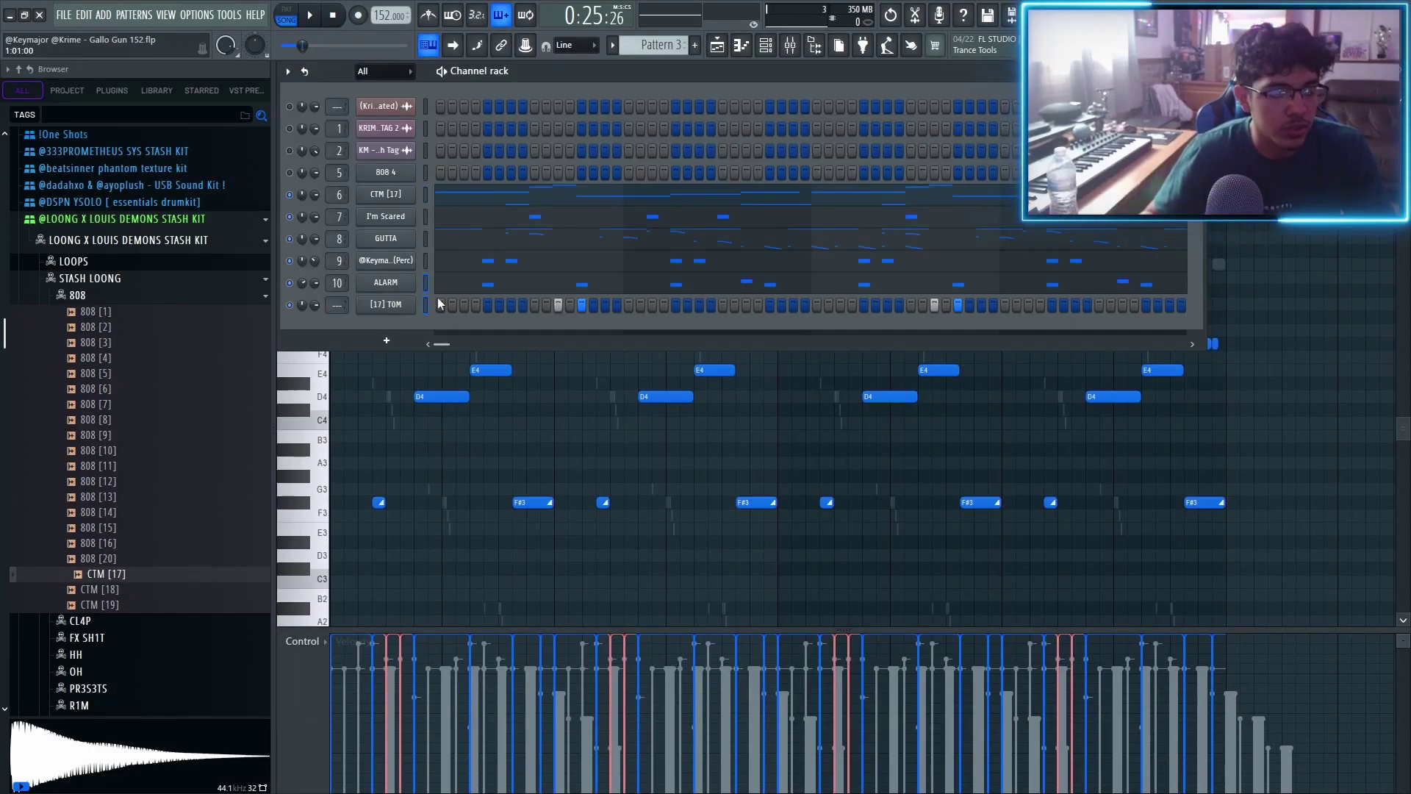
{"action": "left_click", "coordinate": [408, 286]}
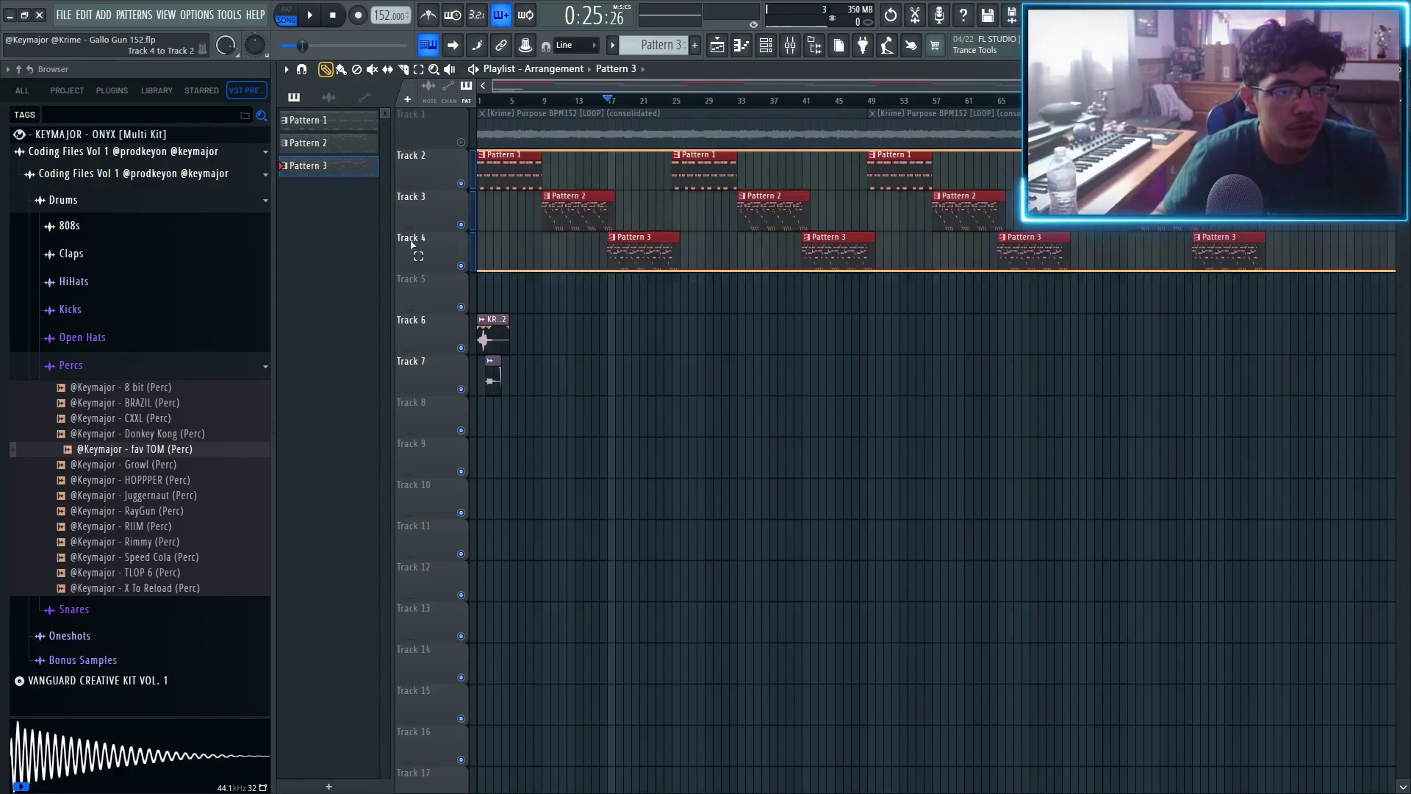
{"action": "left_click", "coordinate": [505, 285]}
{"action": "key", "text": "F6"}
{"action": "key", "text": "F6"}
{"action": "key", "text": "ctrl+d"}
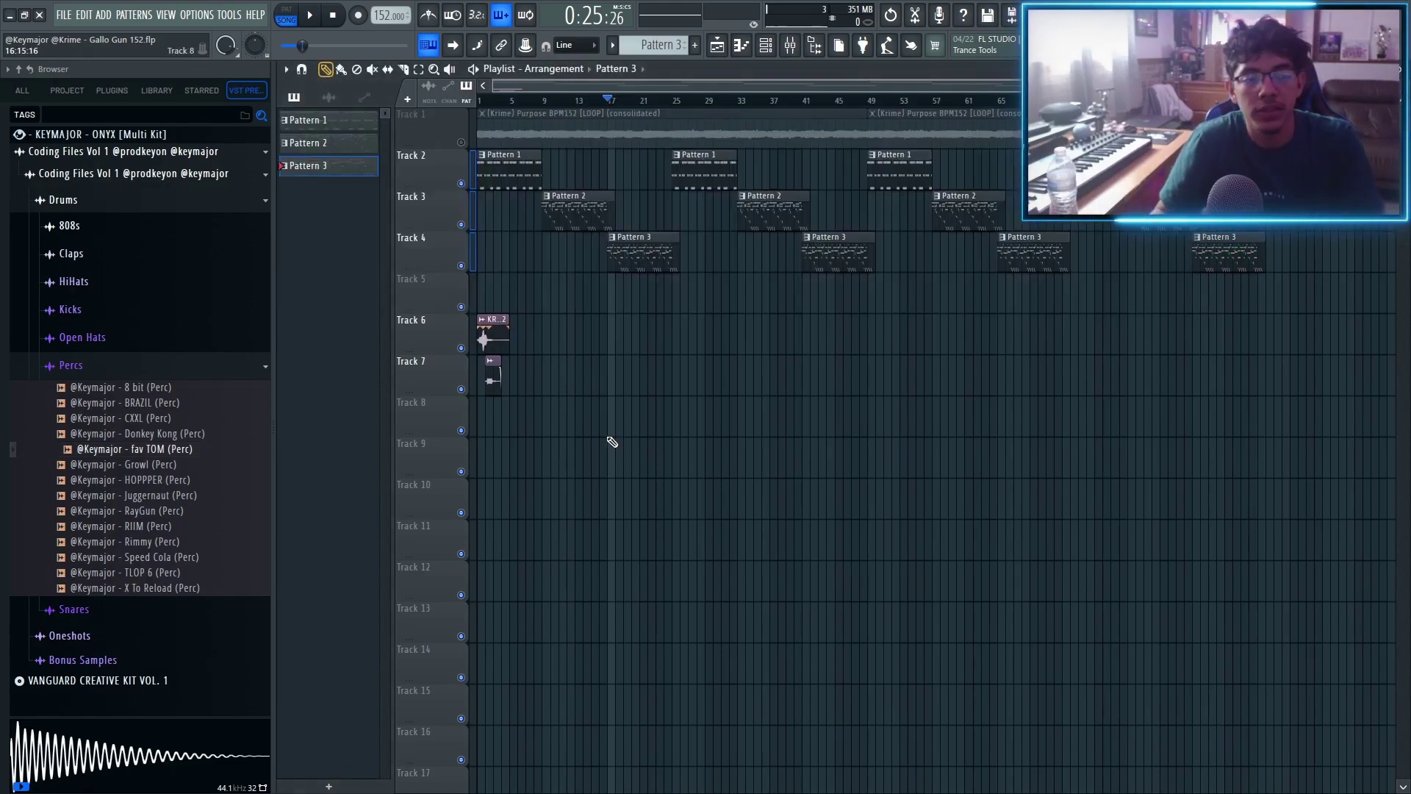
{"action": "key", "text": "F6"}
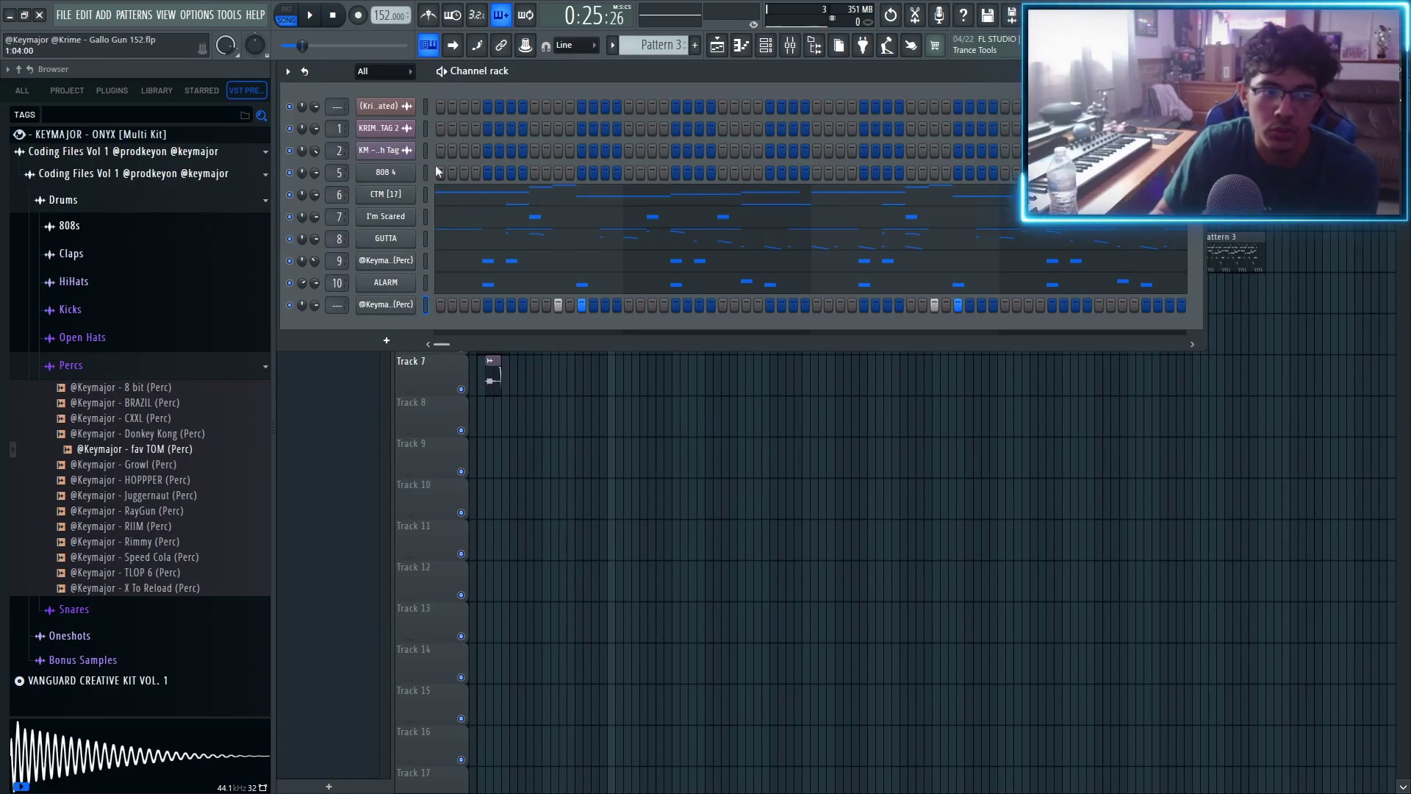
{"action": "key", "text": "F6"}
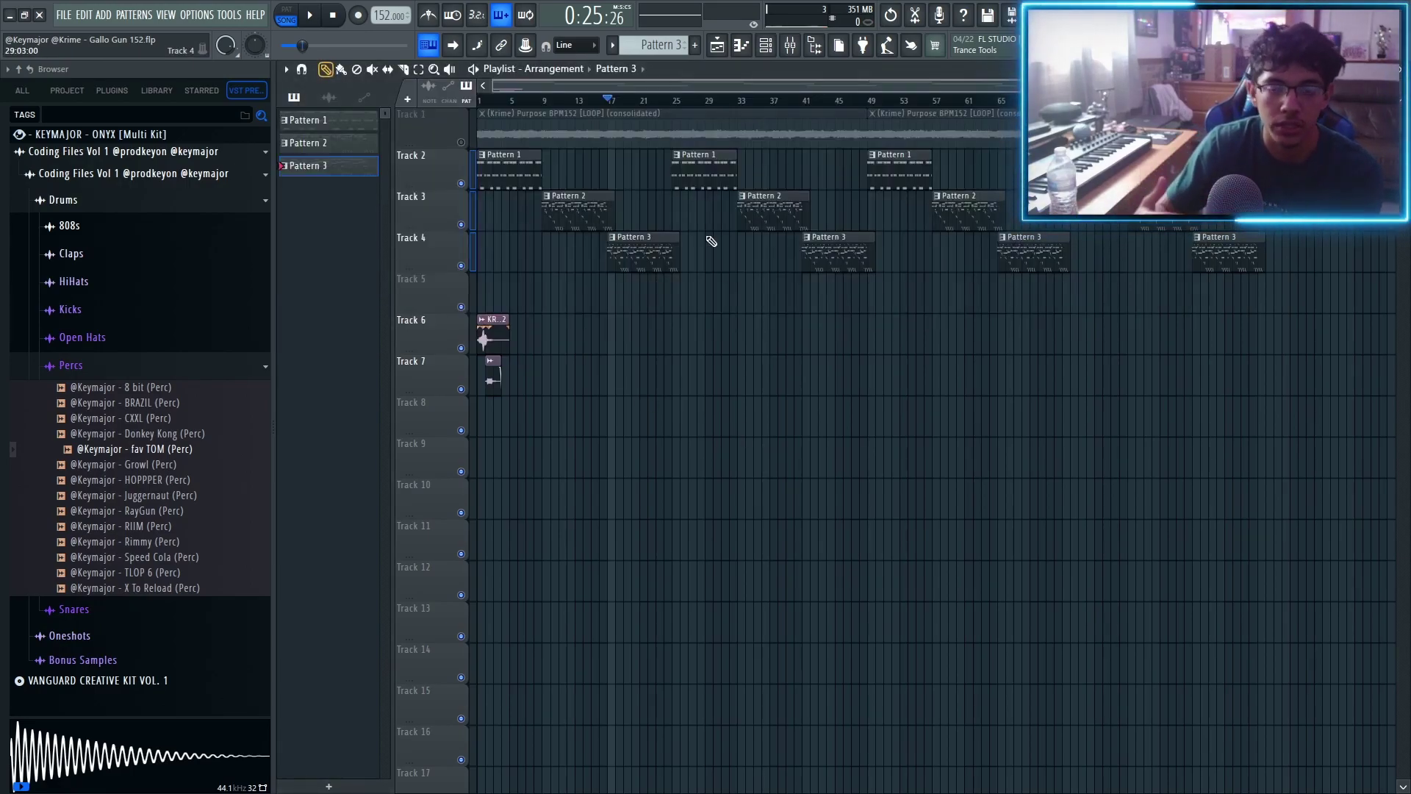
Step: Inspect the master track's Looperator effect, including the Vowel A filter on step 8, and the Fruity soft clipper
{"action": "key", "text": "F9"}
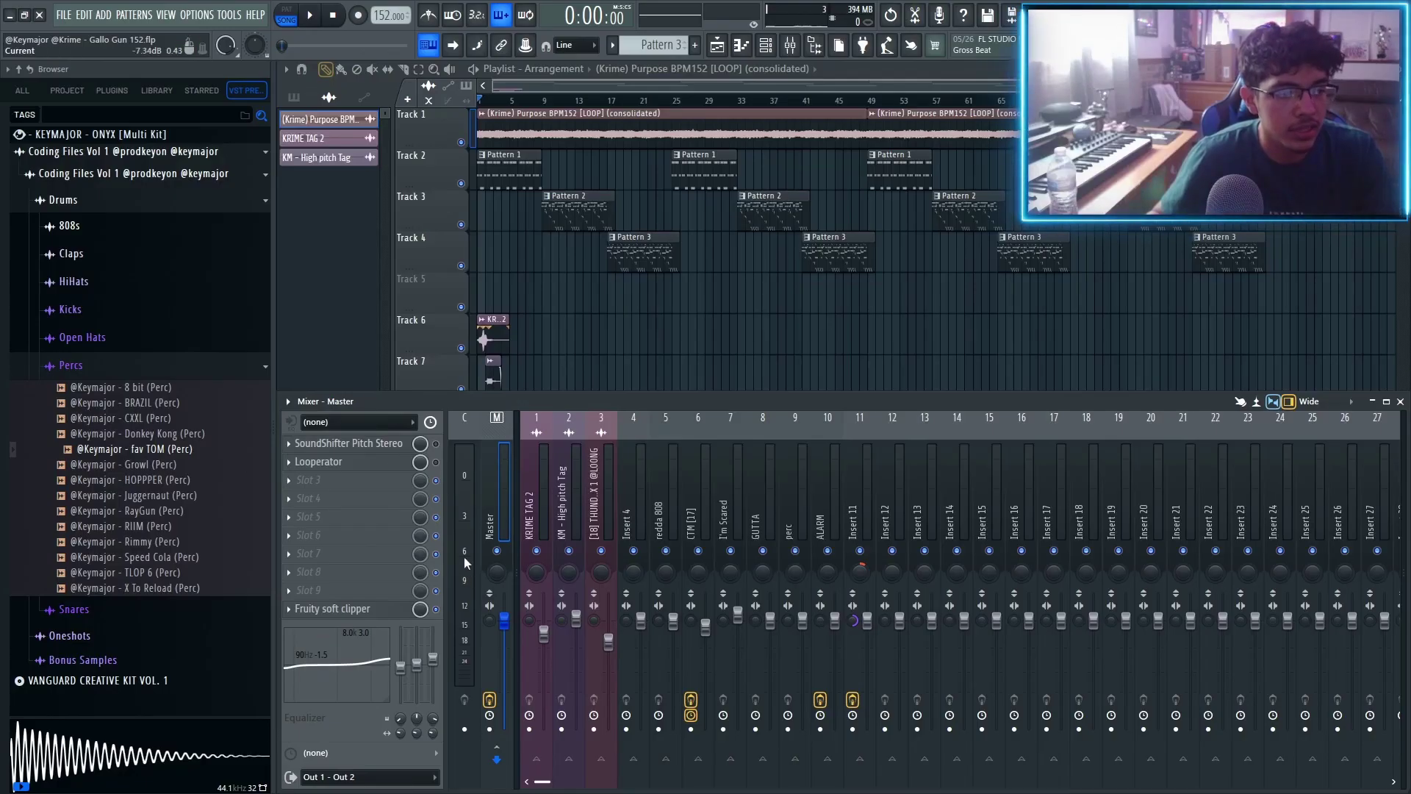
{"action": "left_click", "coordinate": [438, 464]}
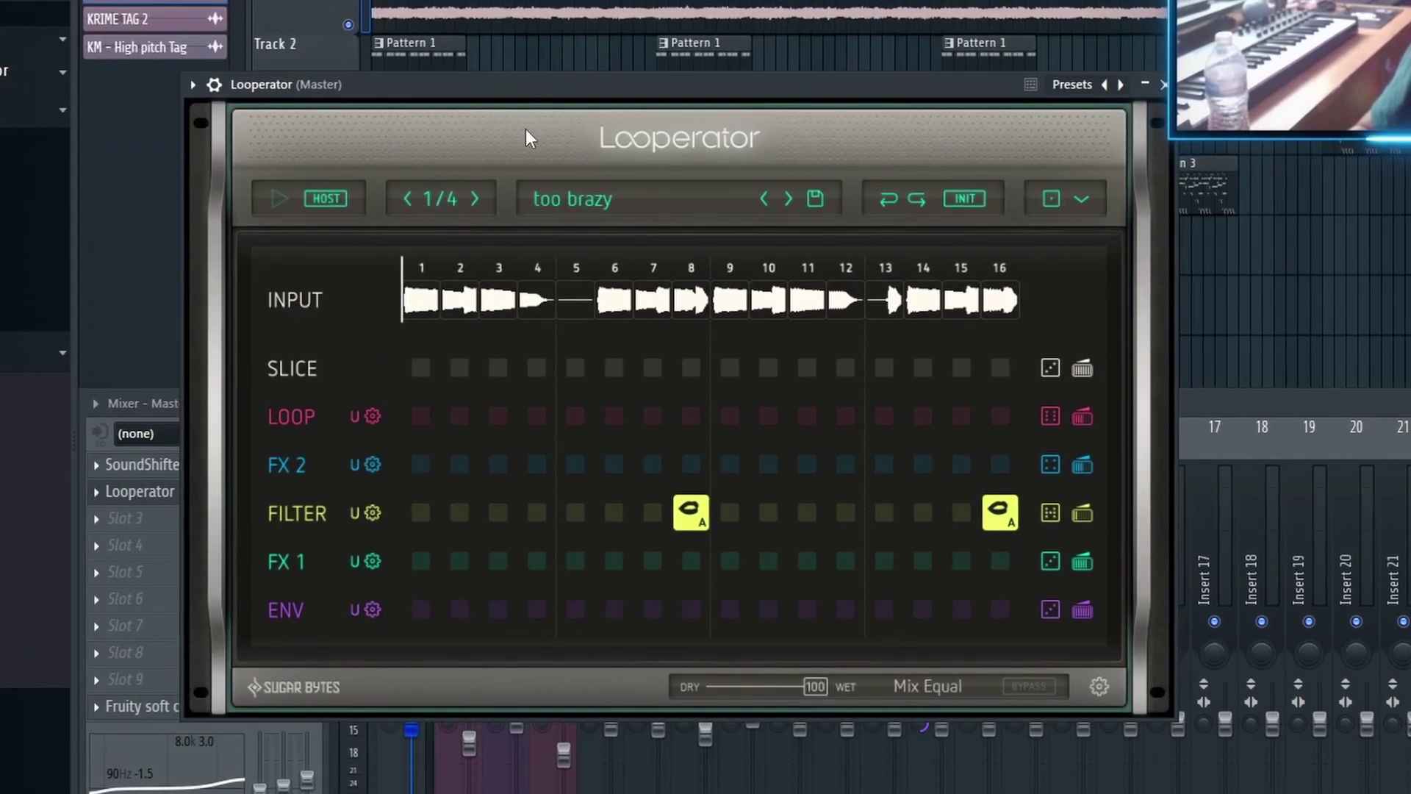
{"action": "left_click", "coordinate": [692, 515]}
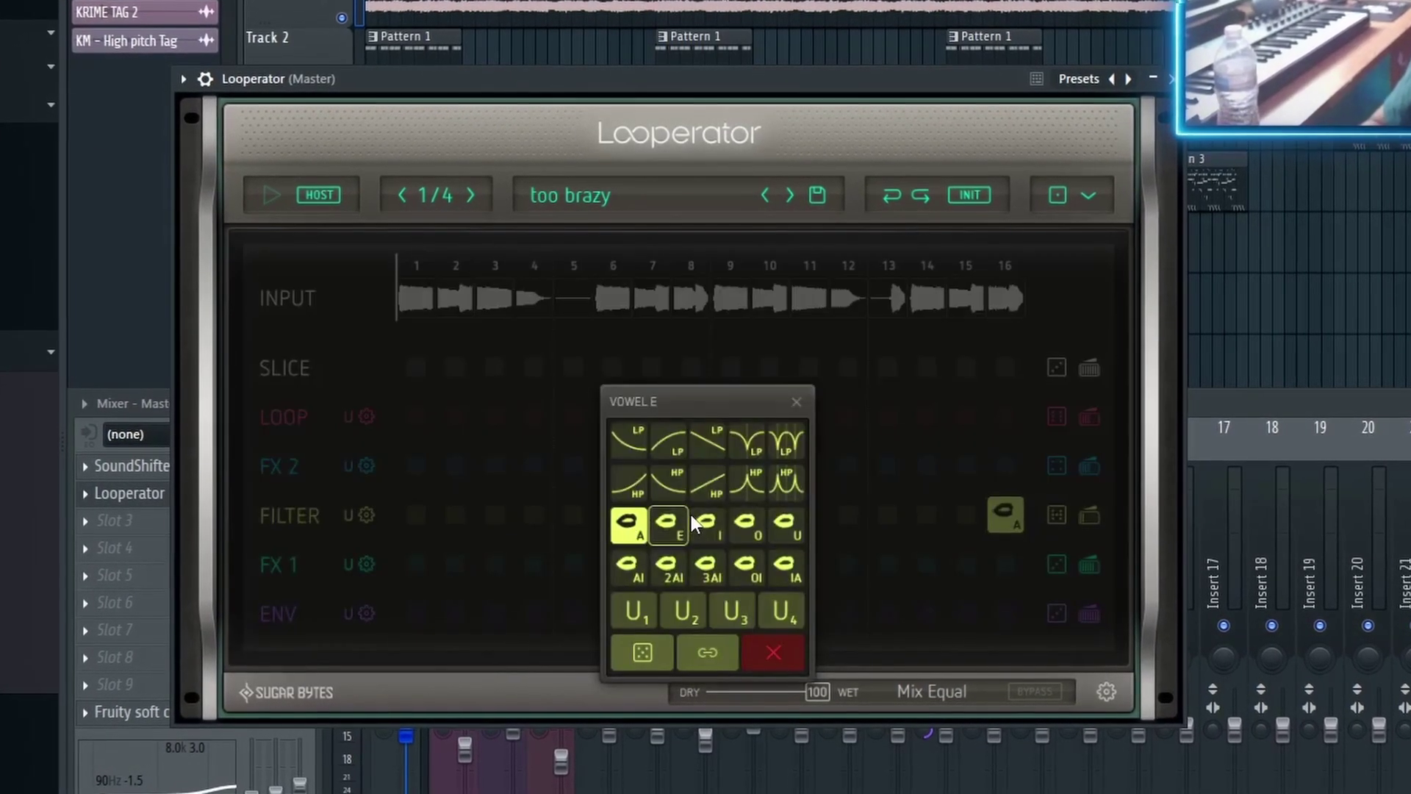
{"action": "left_click", "coordinate": [798, 402]}
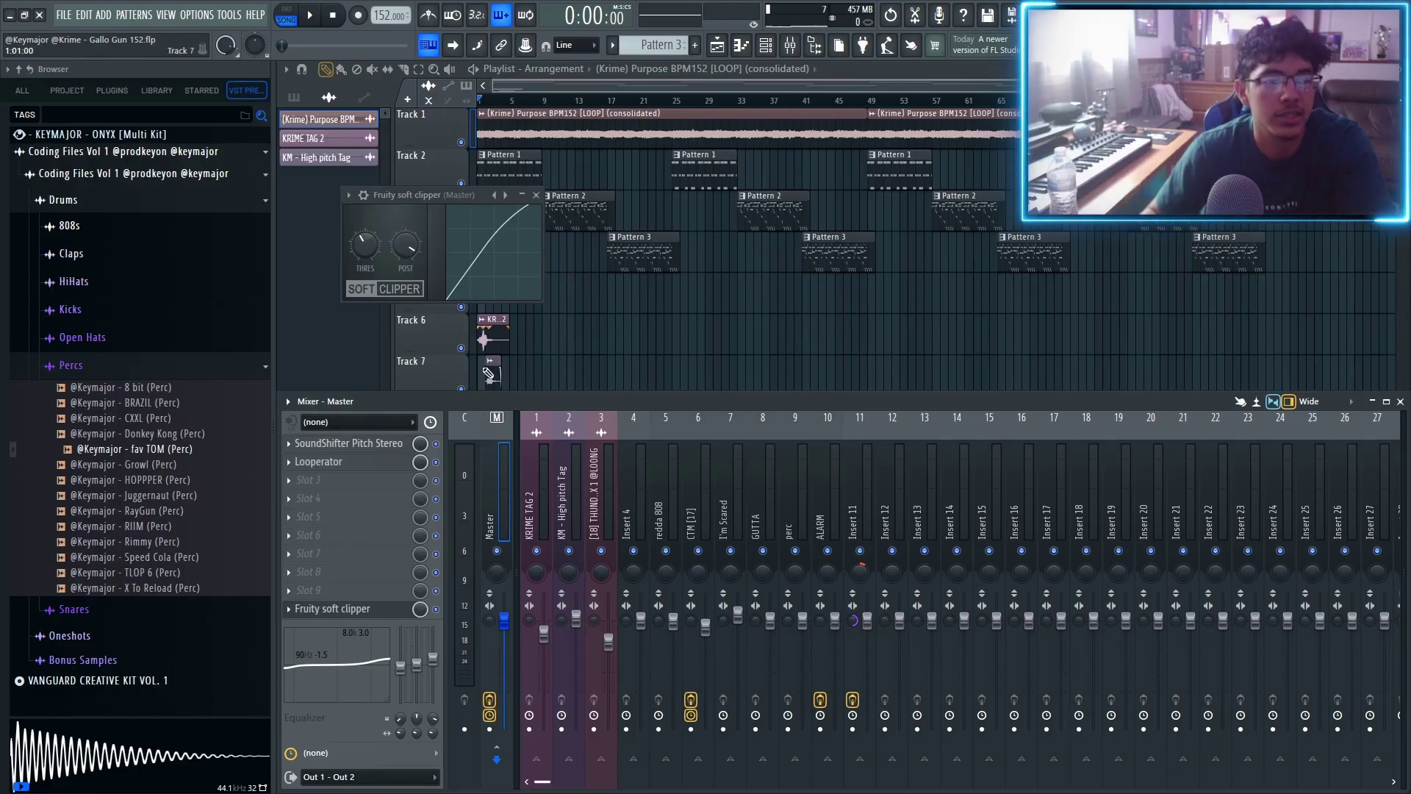
{"action": "key", "text": "F9"}
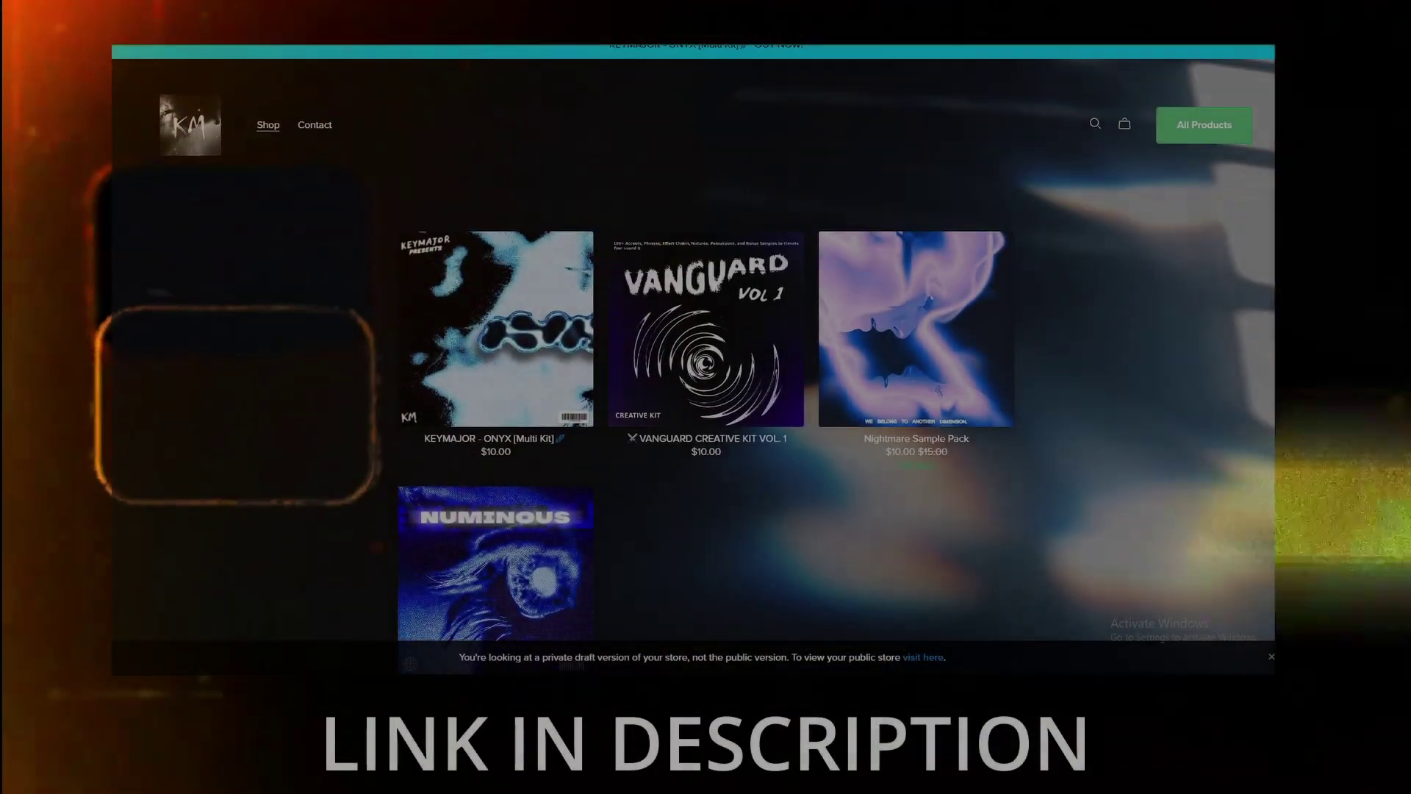
Step: Switch to the Keymajor web store and look through the kits and sample packs down to the footer
{"action": "scroll", "coordinate": [937, 418], "scroll_direction": "down", "scroll_amount": 1}
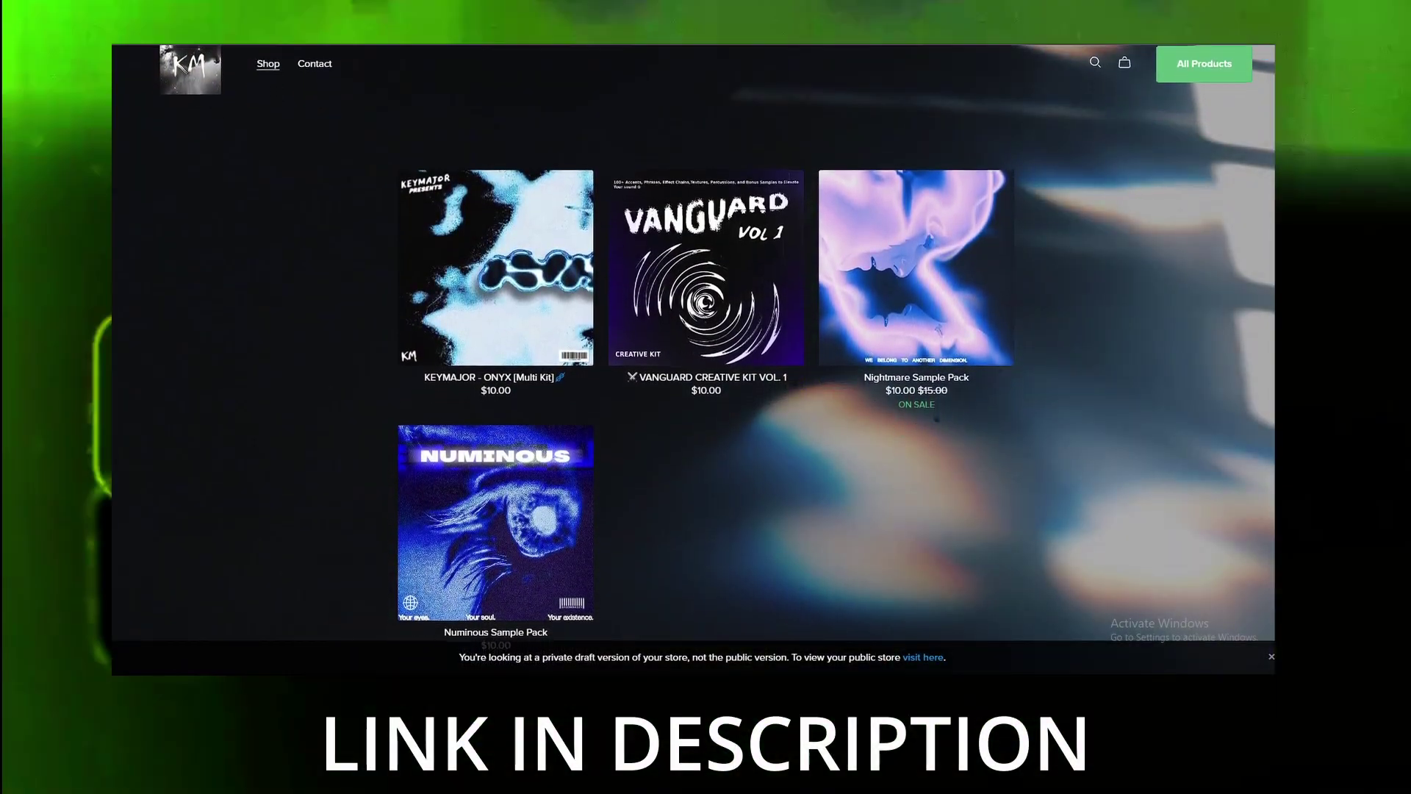
{"action": "scroll", "coordinate": [693, 360], "scroll_direction": "down", "scroll_amount": 1}
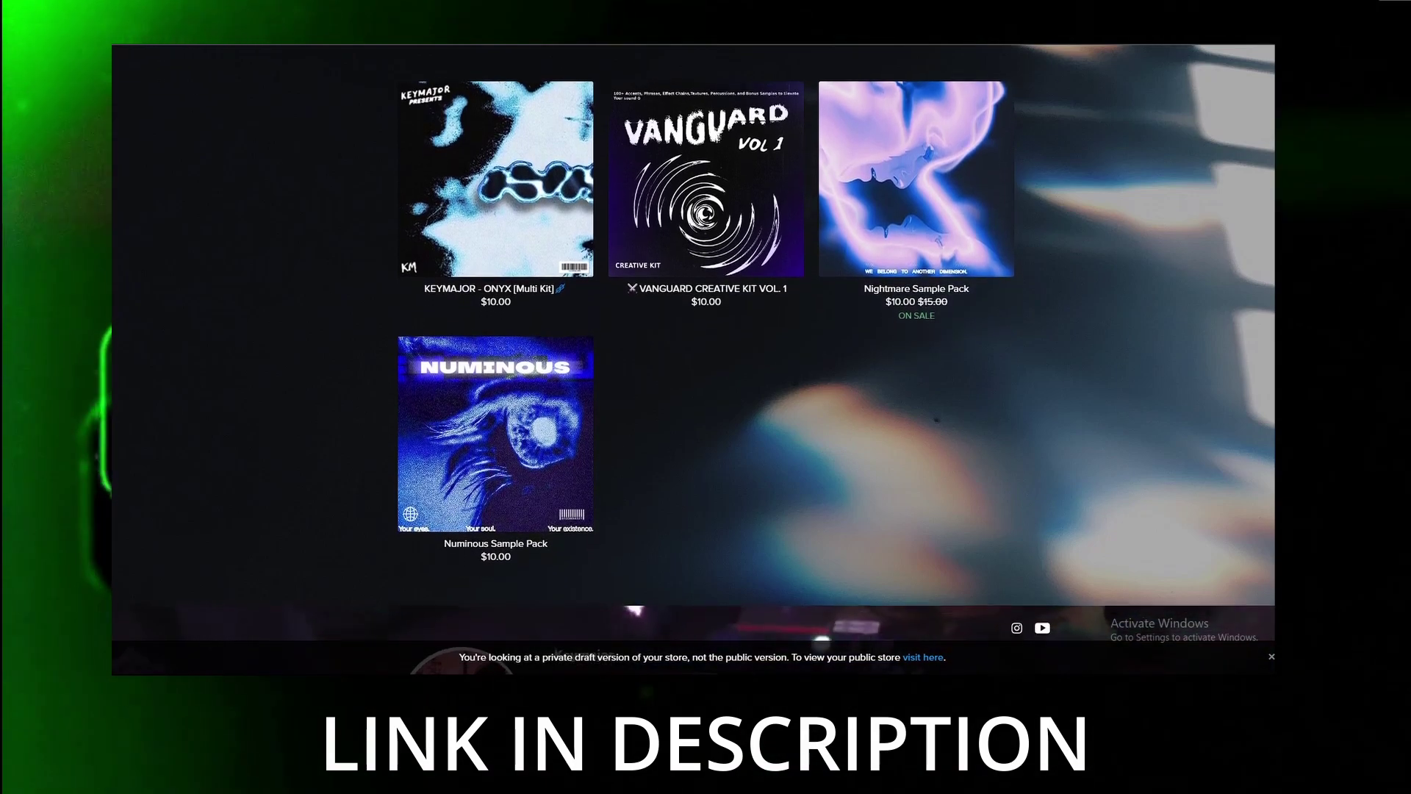
{"action": "scroll", "coordinate": [693, 360], "scroll_direction": "down", "scroll_amount": 2}
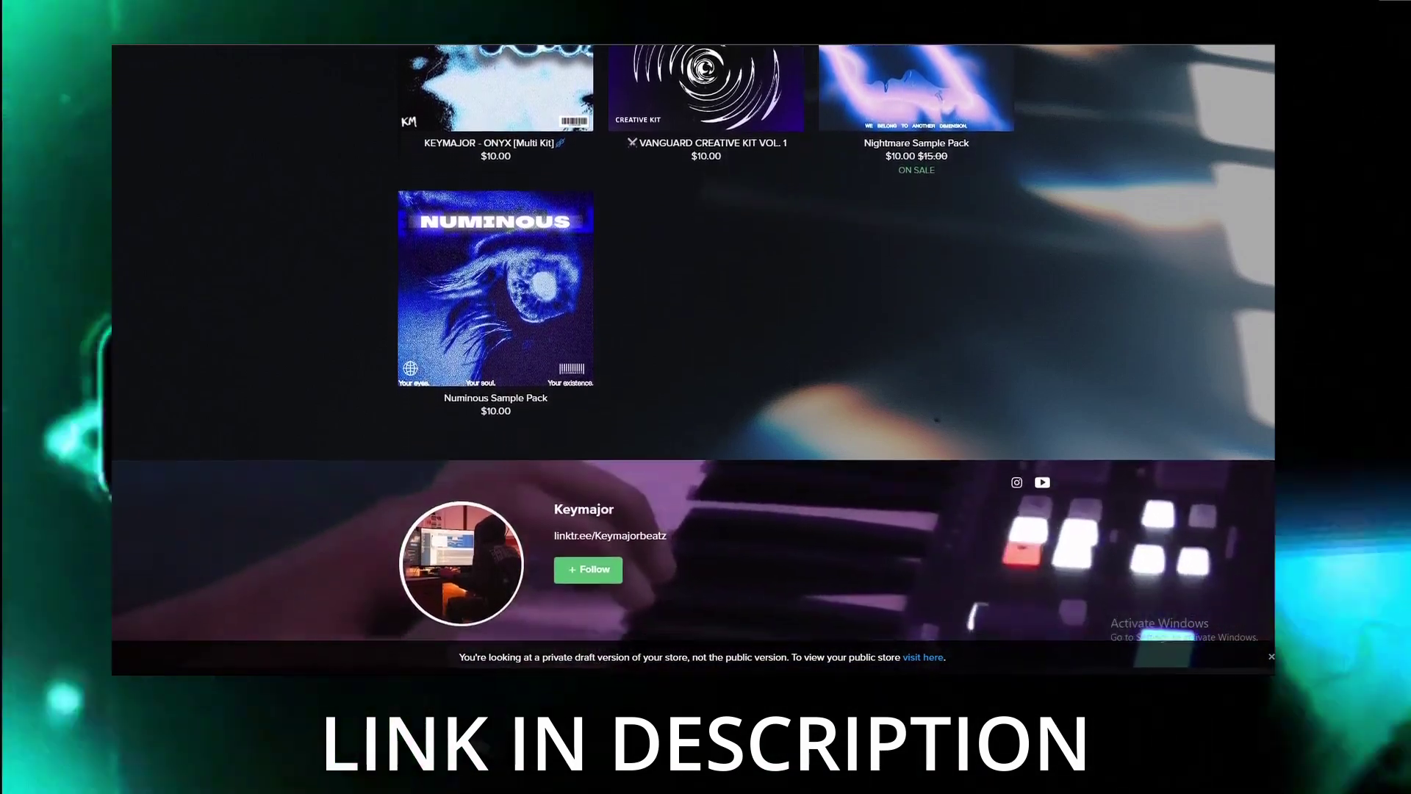